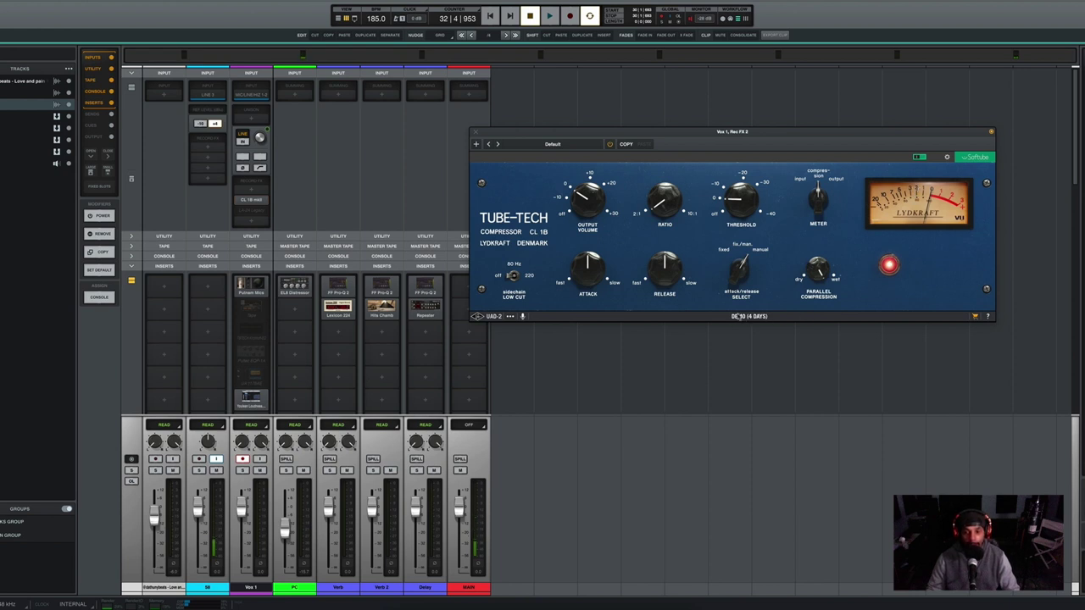
Step: Close the CL 1B compressor window and open the Putnam microphone plug-in from the first insert of the Vox 1 track
click(475, 133)
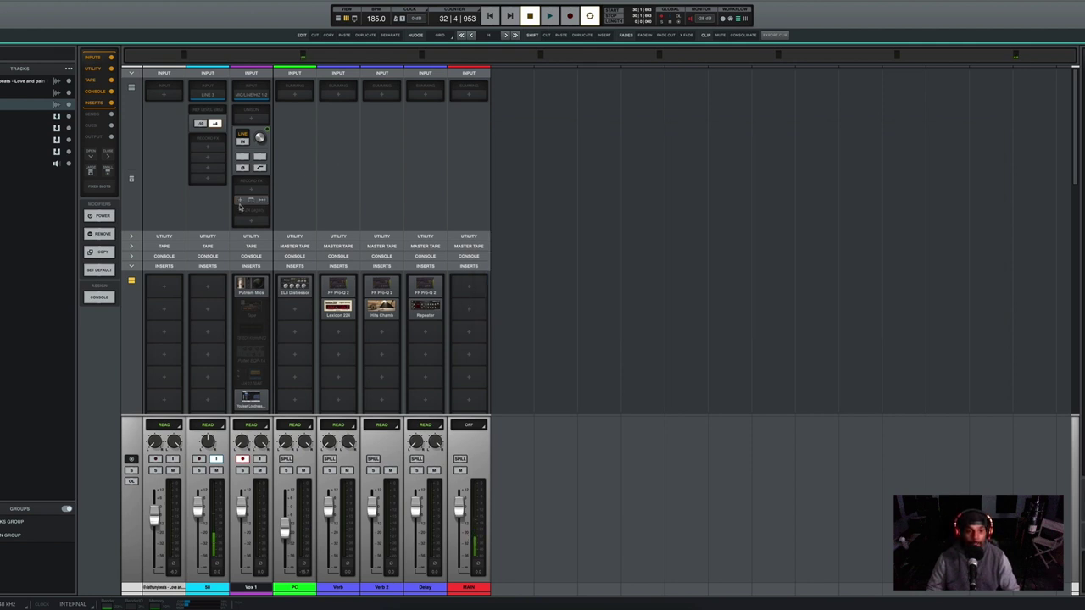
click(250, 210)
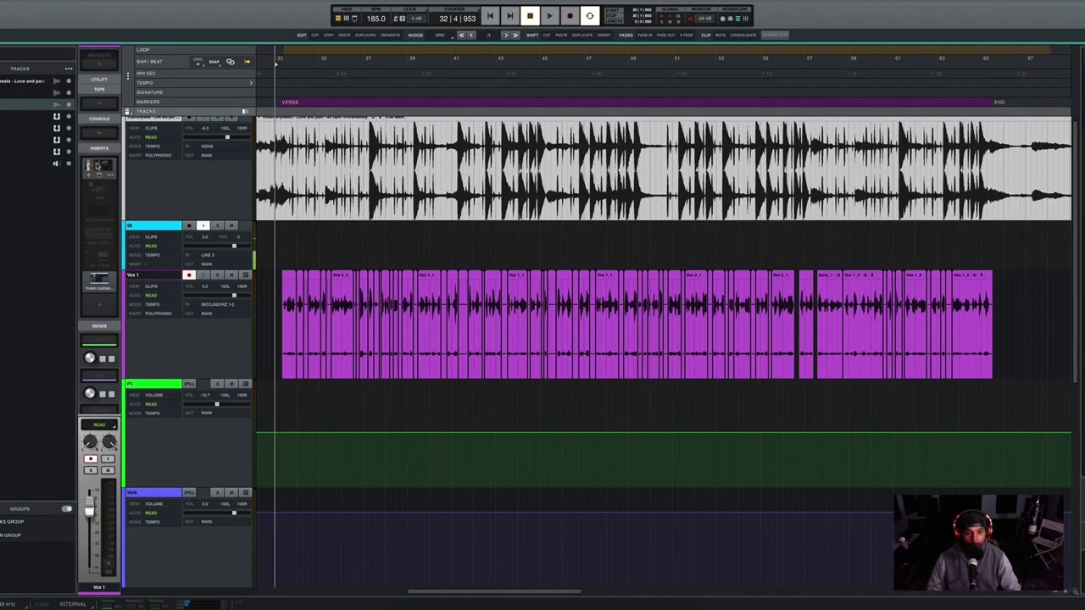
click(97, 166)
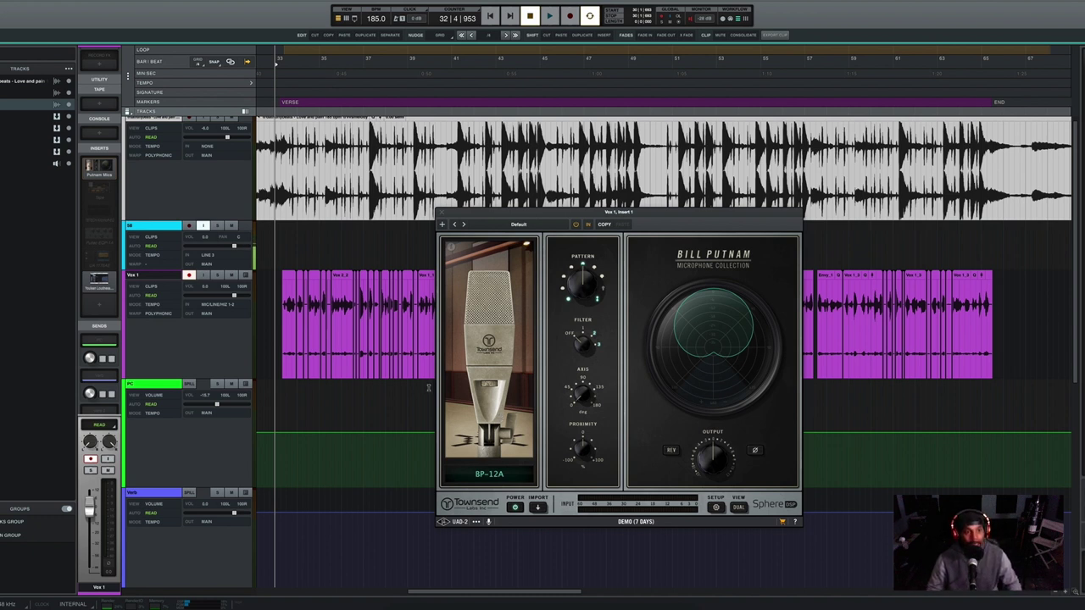
Step: Audition the verse through the BP-12A microphone, switch the model to the large condenser BP-251E, and restart playback
key(space)
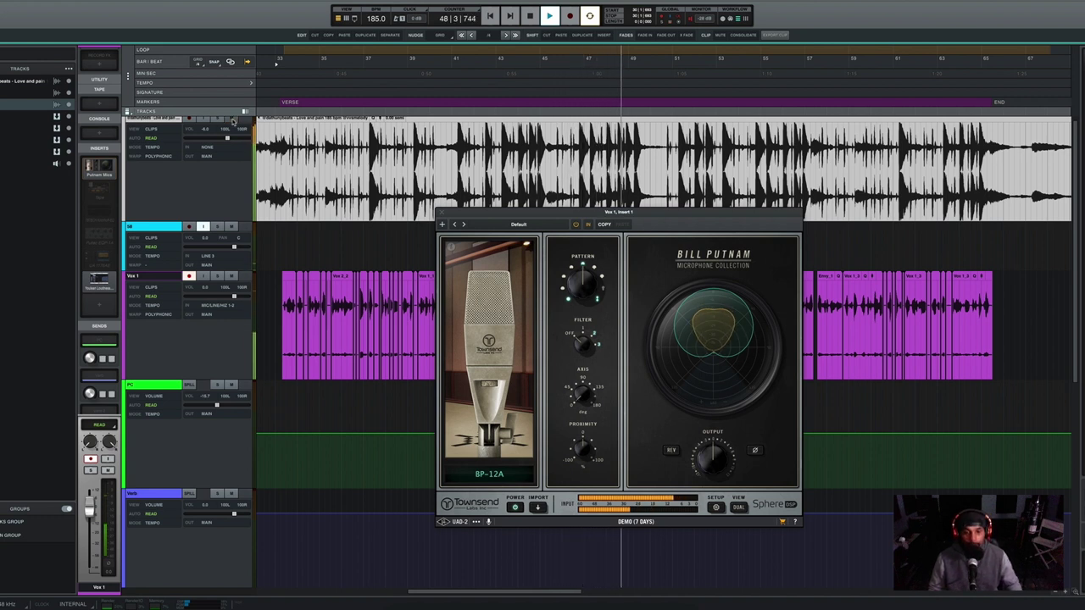
key(space)
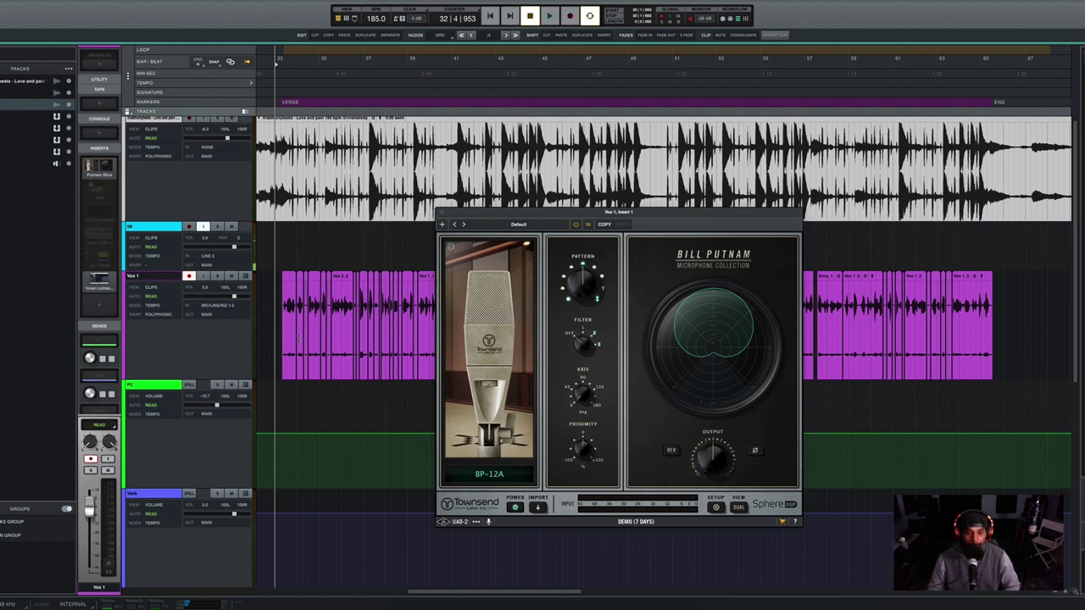
click(480, 475)
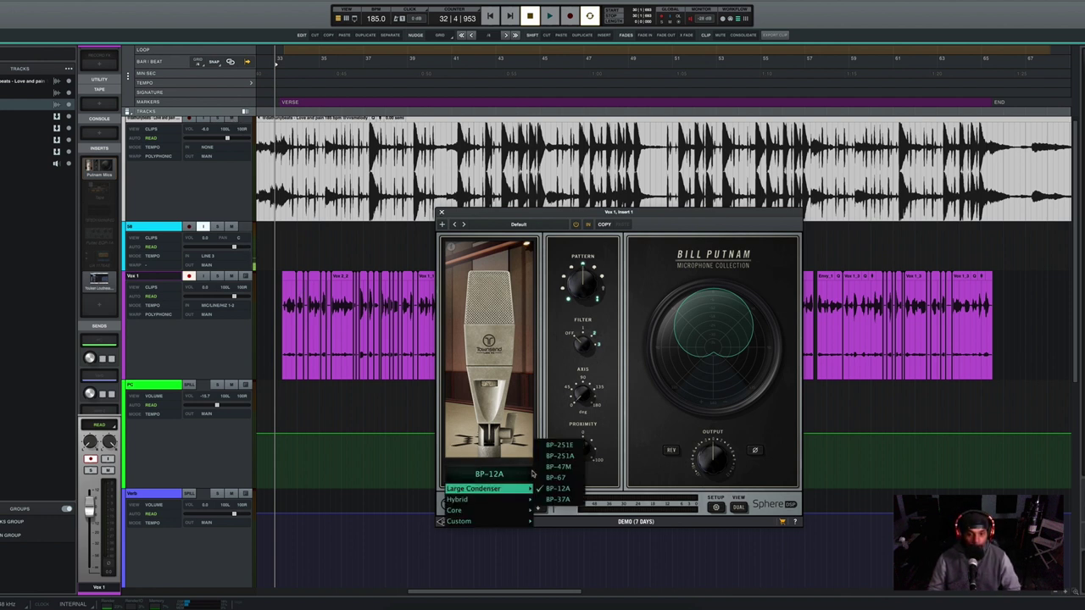
click(560, 446)
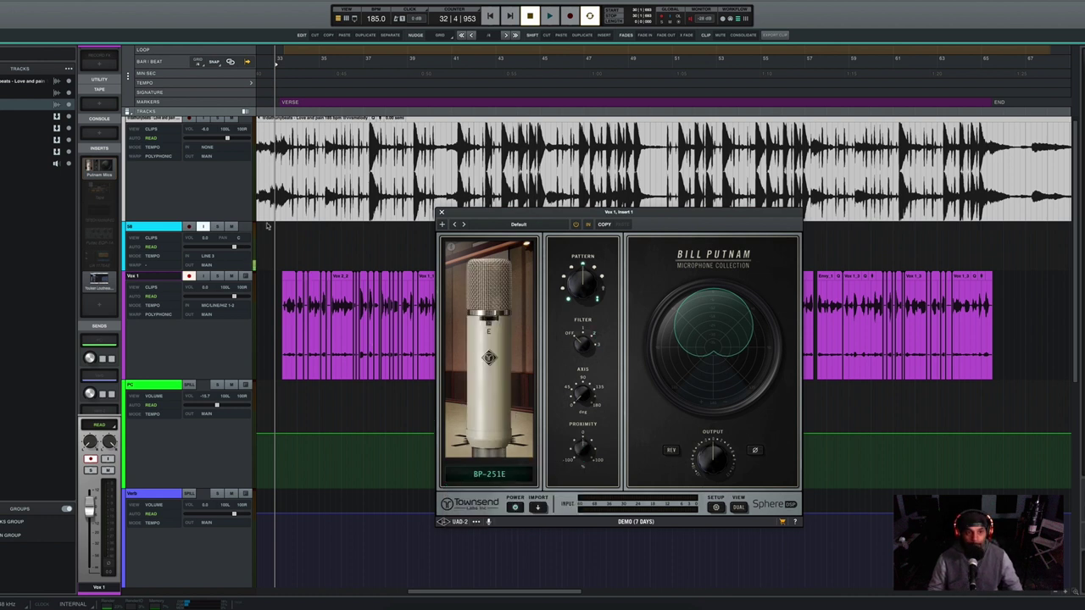
key(space)
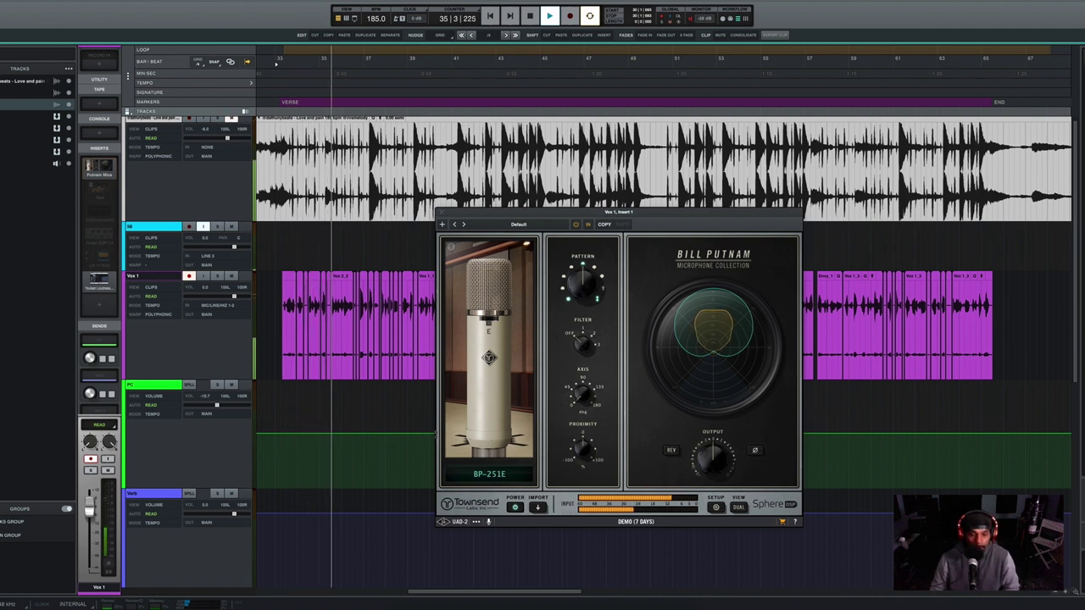
Step: Compare the large condenser models BP-251A, BP-47M and BP-67 on the vocal while the verse plays
click(483, 472)
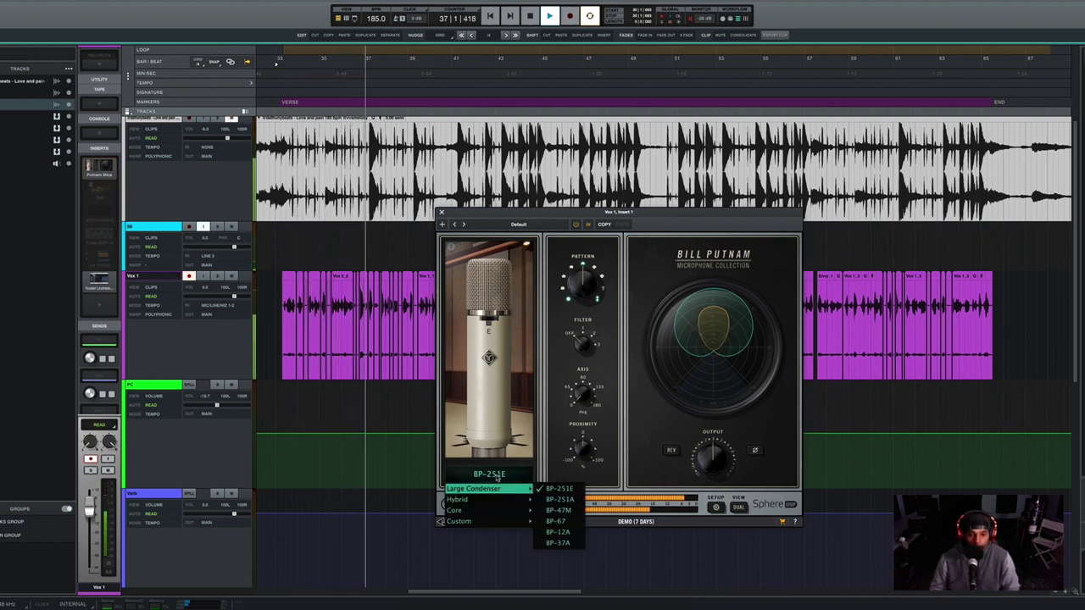
click(558, 499)
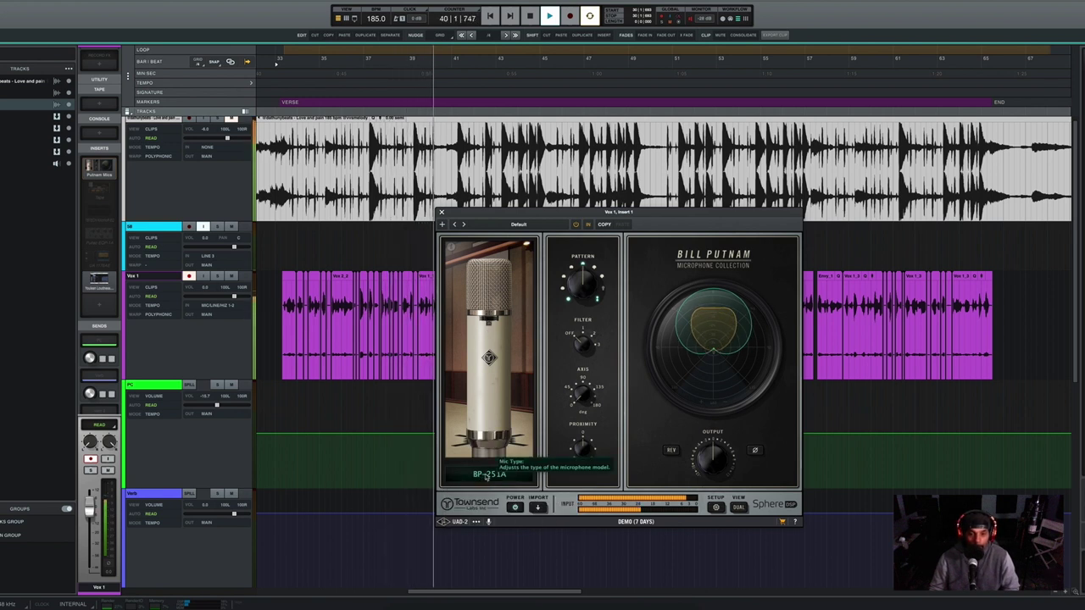
click(487, 475)
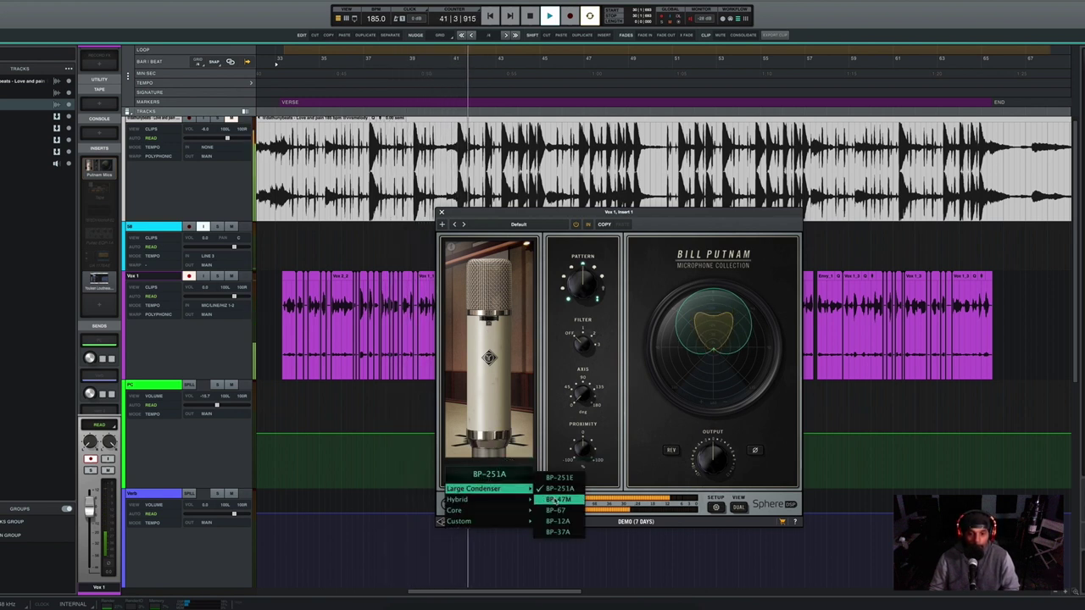
click(556, 500)
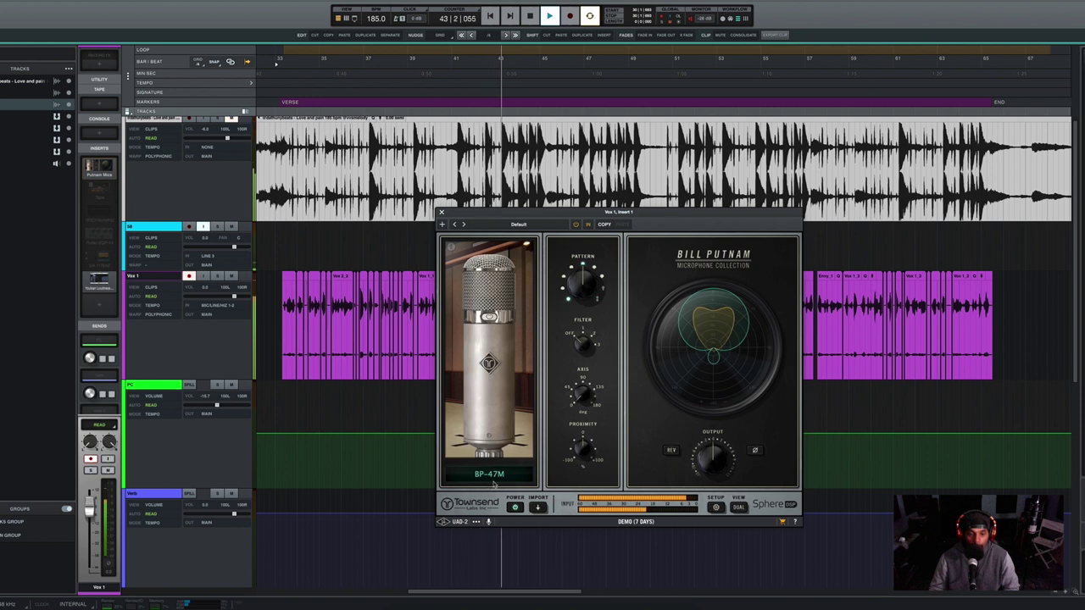
click(489, 474)
click(558, 501)
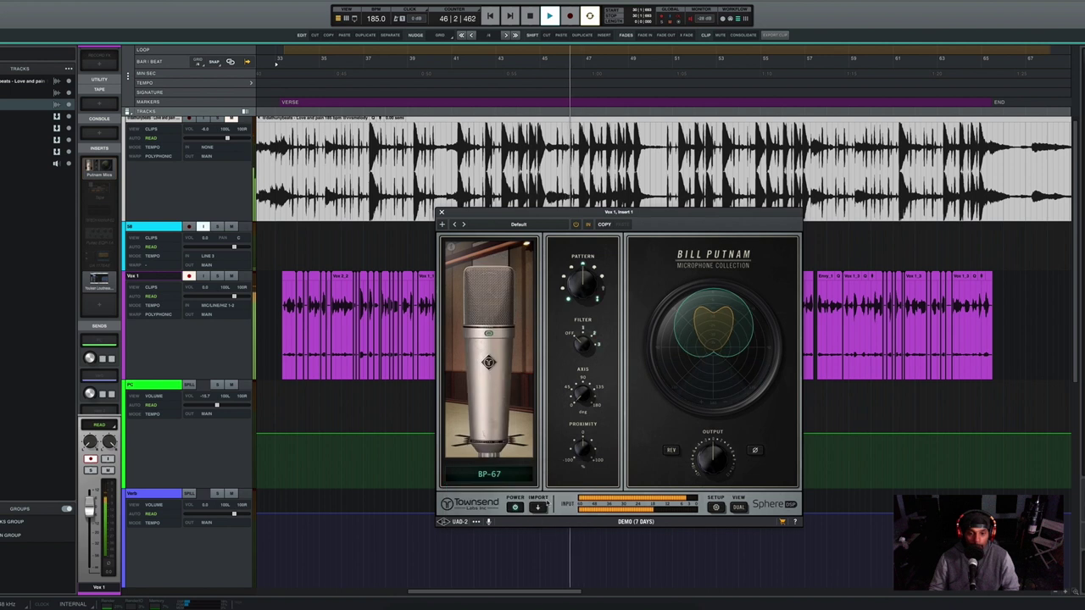
Step: Audition the BP-37A microphone model during playback and return the model to BP-12A
click(491, 475)
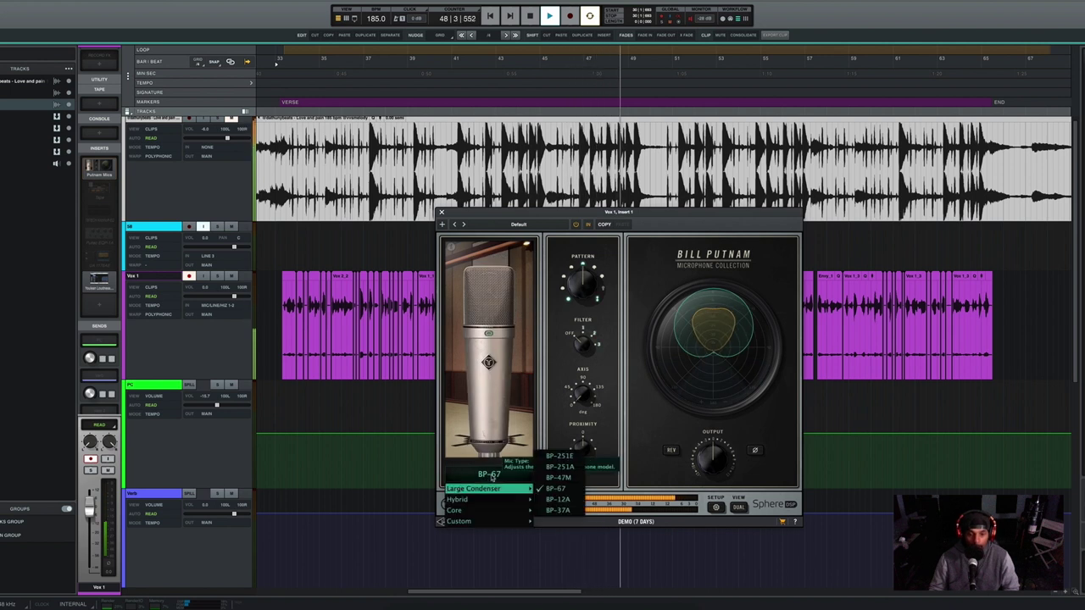
click(559, 511)
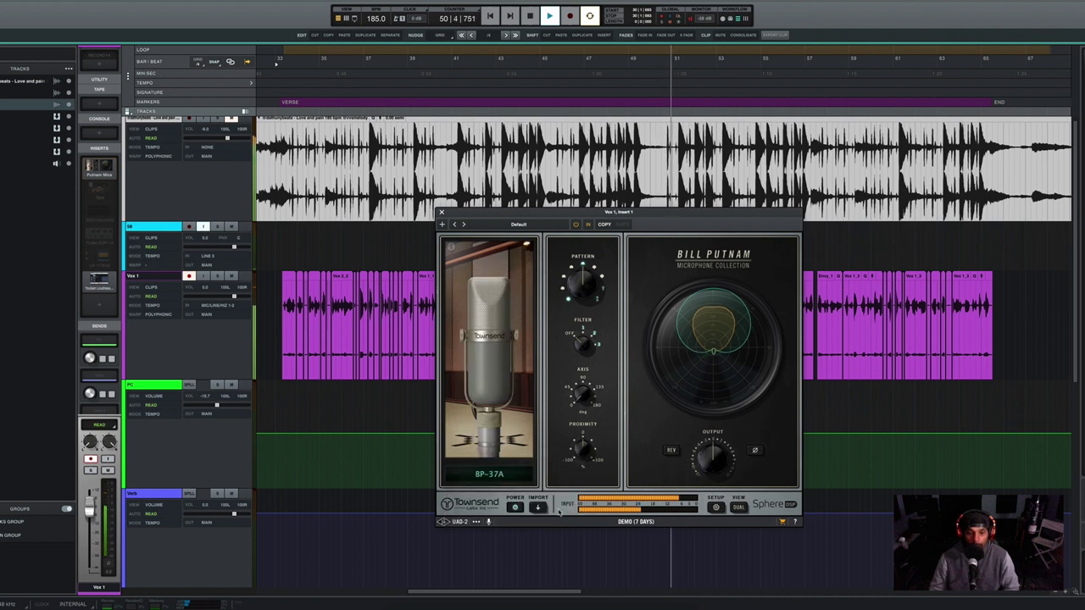
click(489, 474)
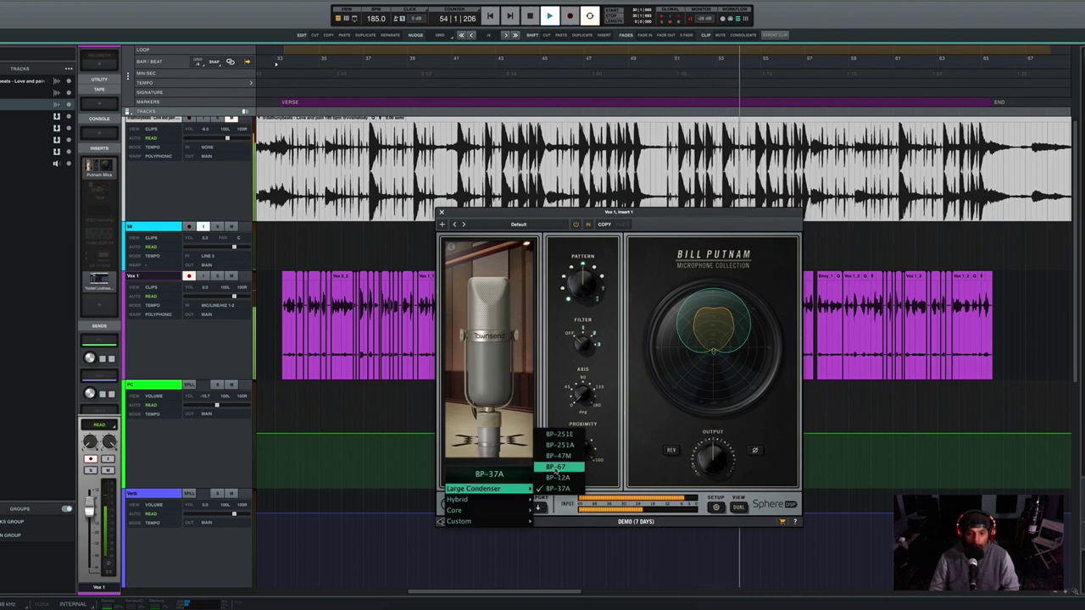
click(556, 479)
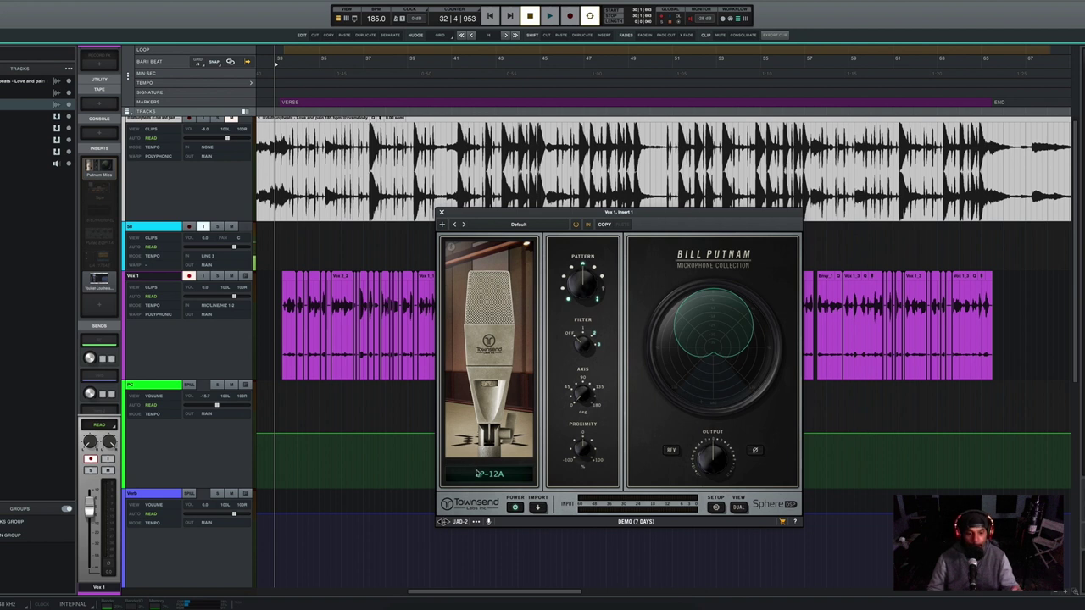
Step: Switch the microphone to the Core model LD-800 and play the verse to hear it, stopping playback when finished
click(481, 475)
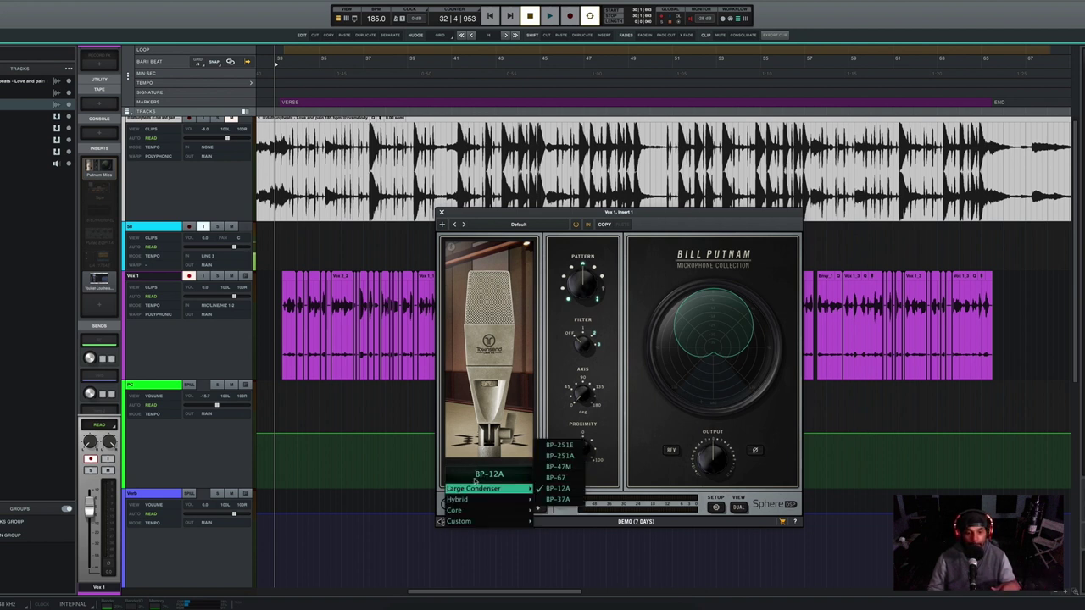
mouse_move(464, 500)
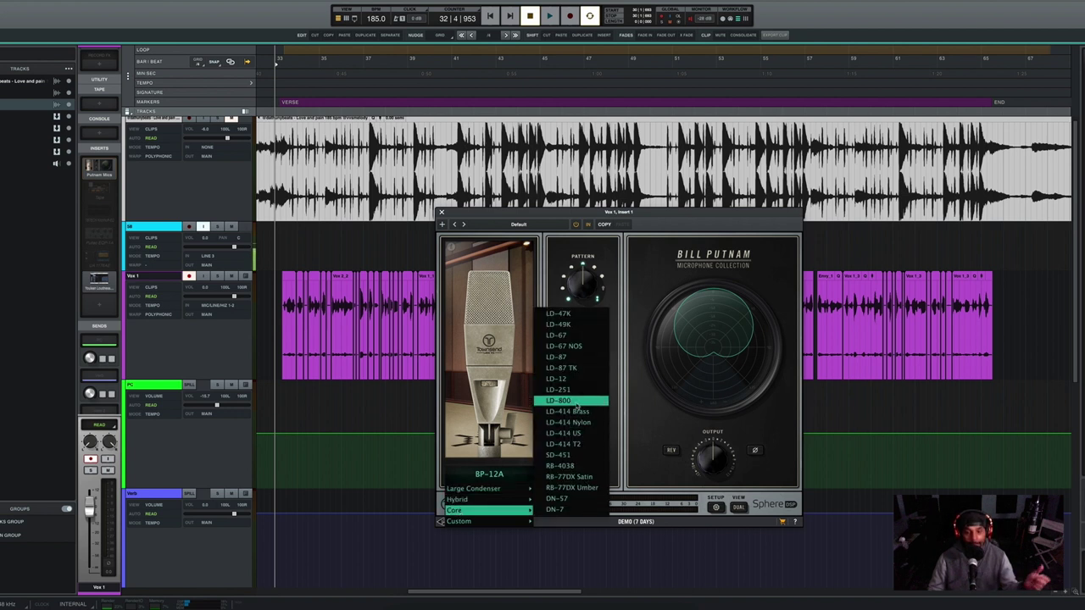
click(577, 406)
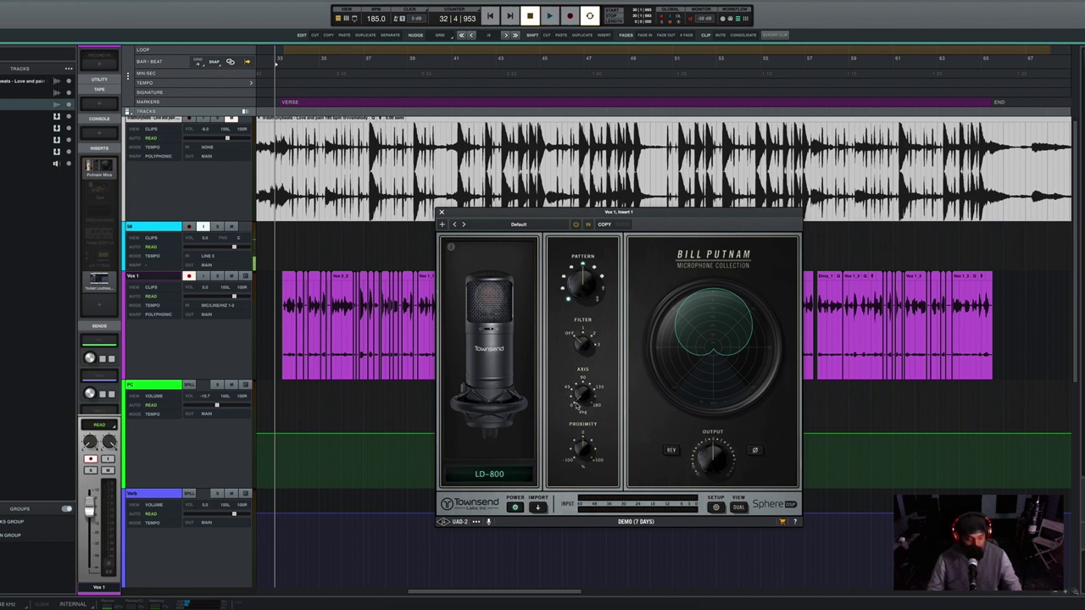
key(space)
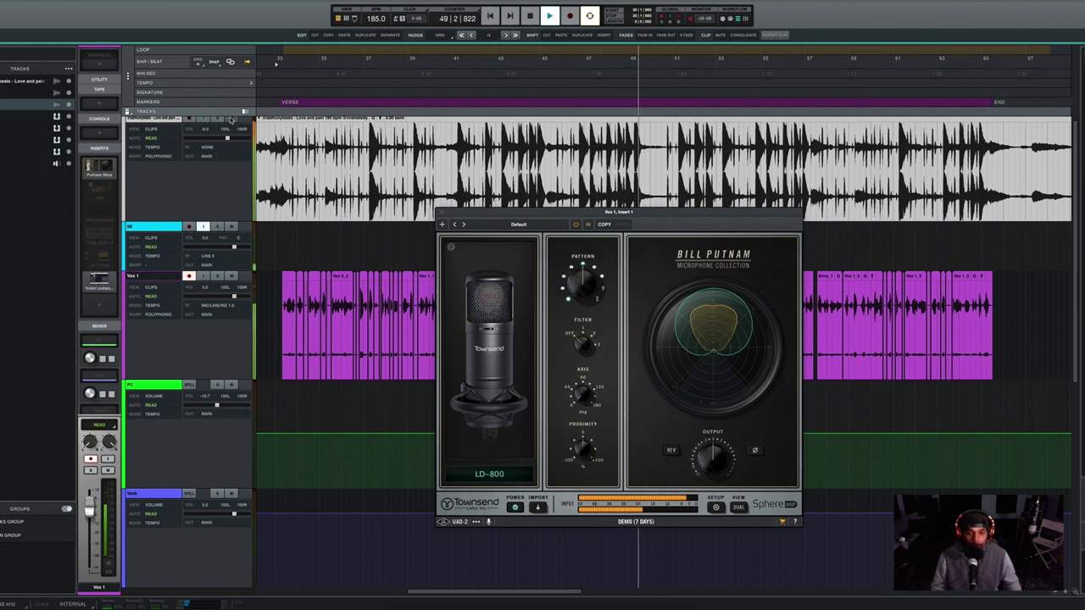
key(space)
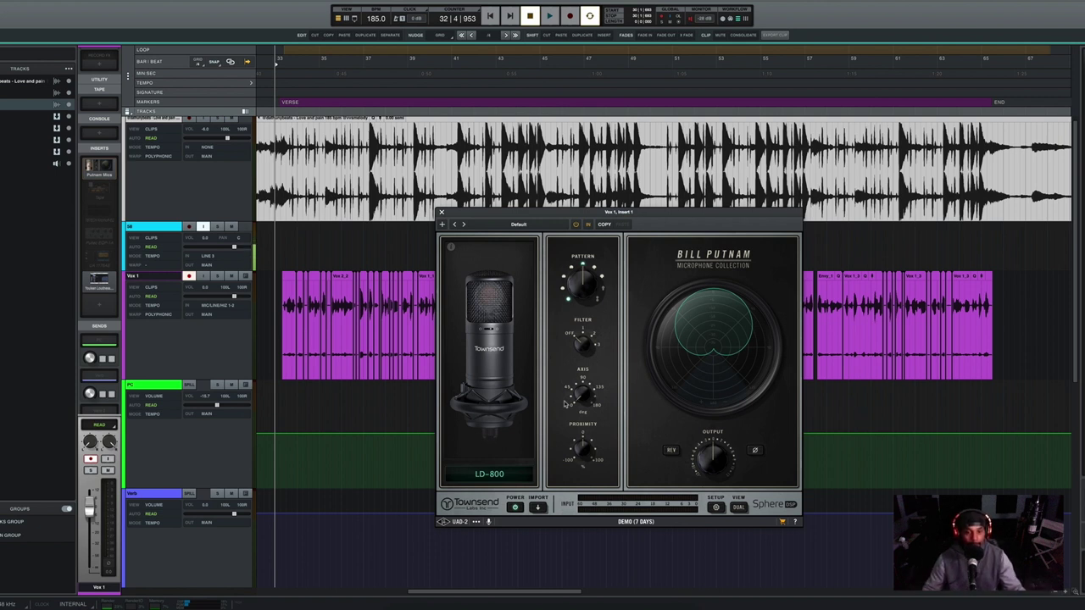
Step: Return the microphone model to the large condenser BP-12A
click(497, 479)
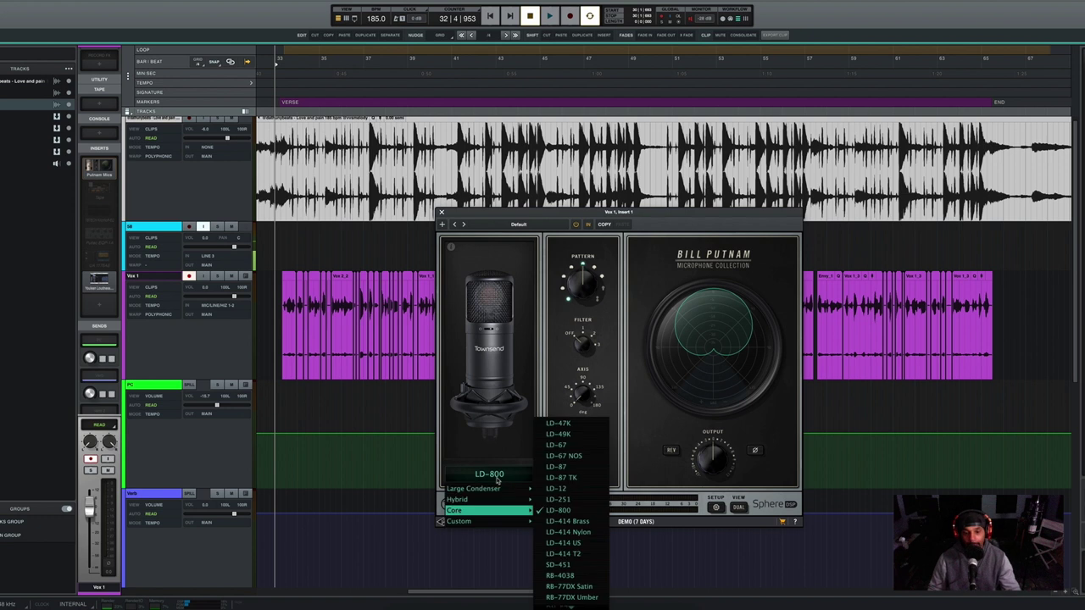
mouse_move(535, 490)
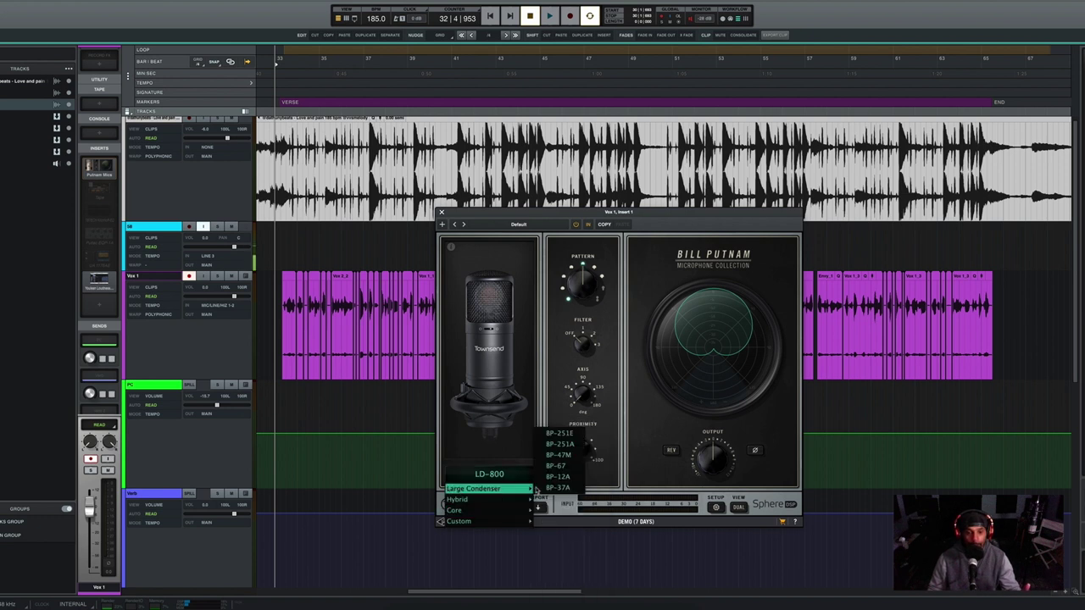
click(558, 477)
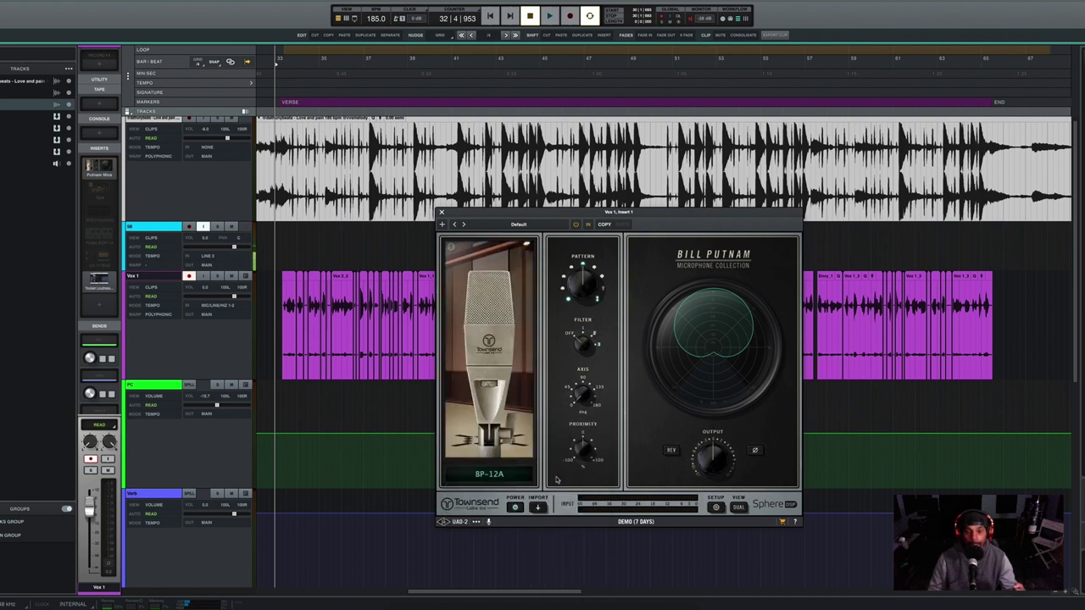
Step: Switch the microphone to the Core model LD-47K and play the verse through it
click(488, 479)
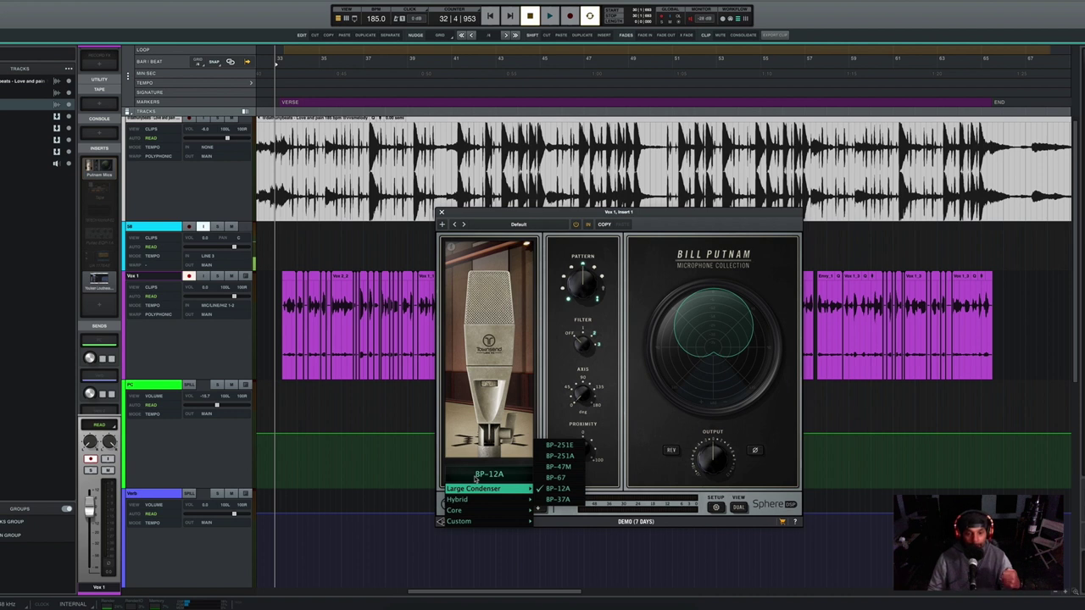
mouse_move(470, 501)
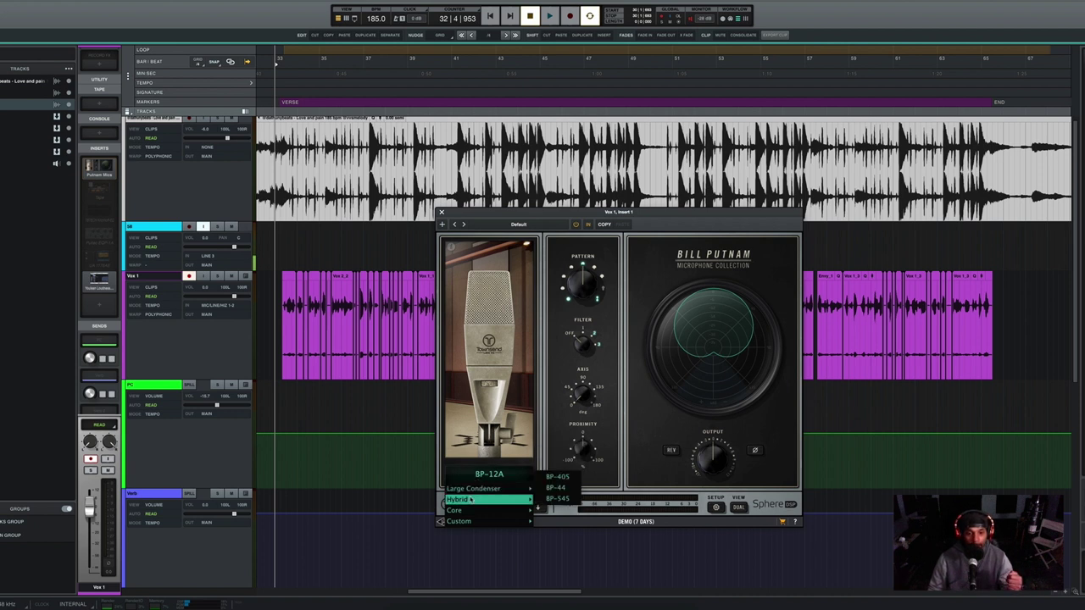
mouse_move(467, 522)
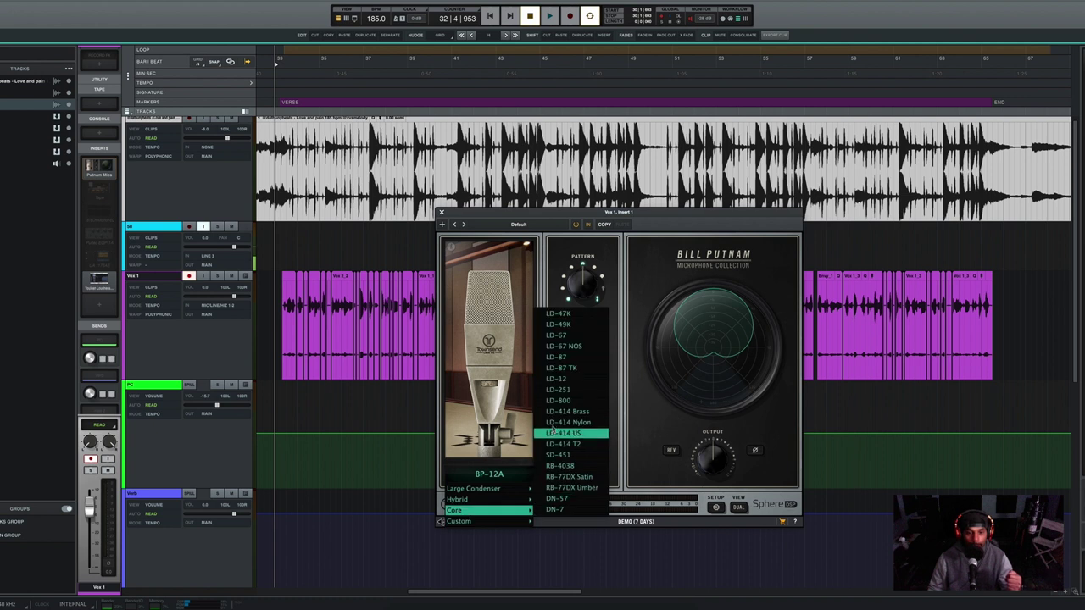
click(557, 314)
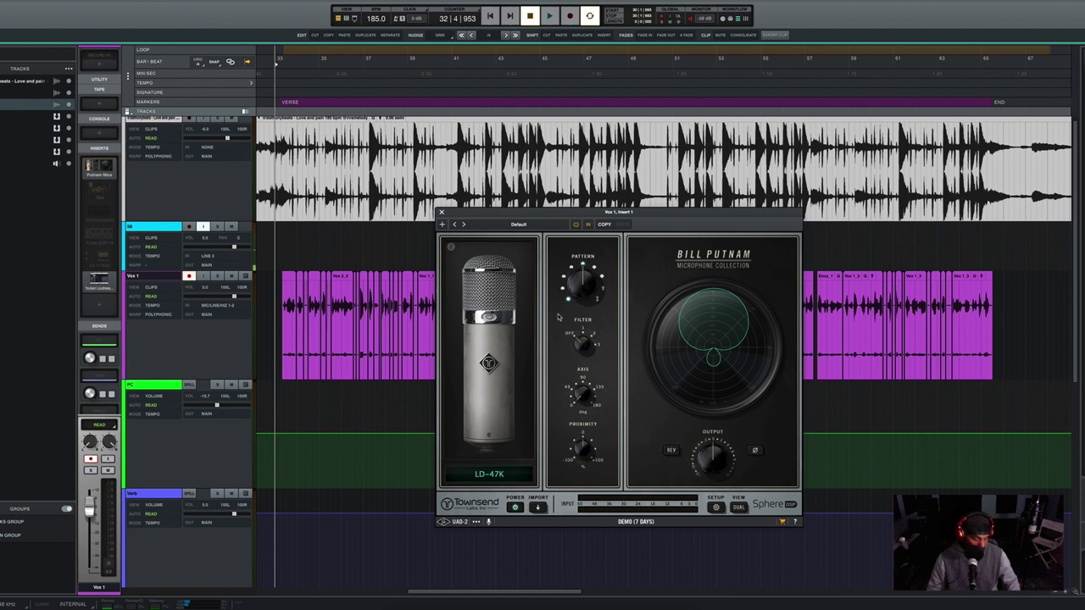
key(space)
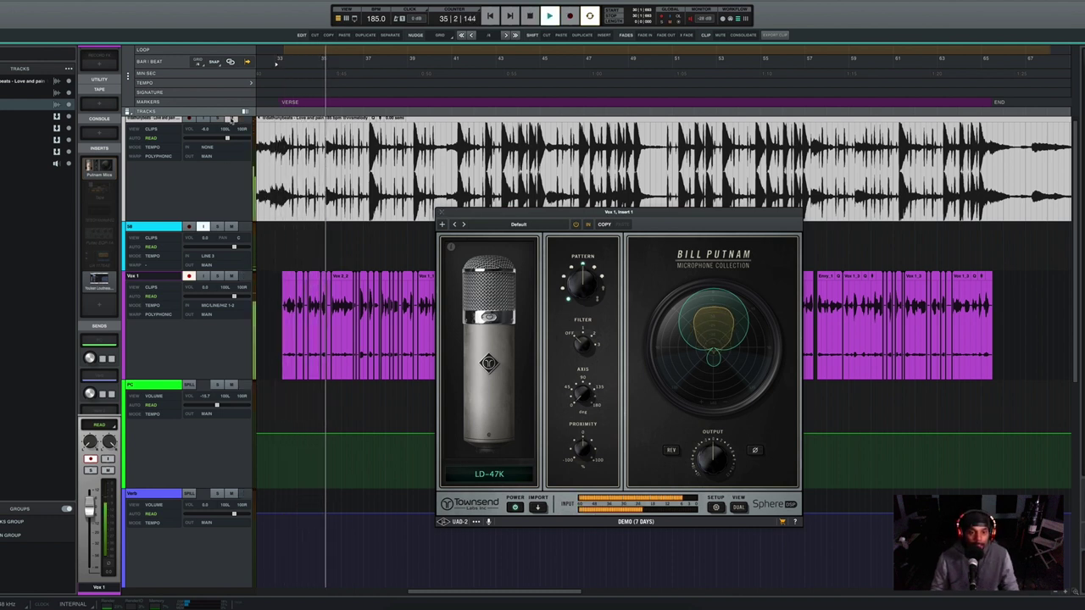
Step: Audition the Core model LD-49K during playback and switch the microphone to LD-67
click(488, 473)
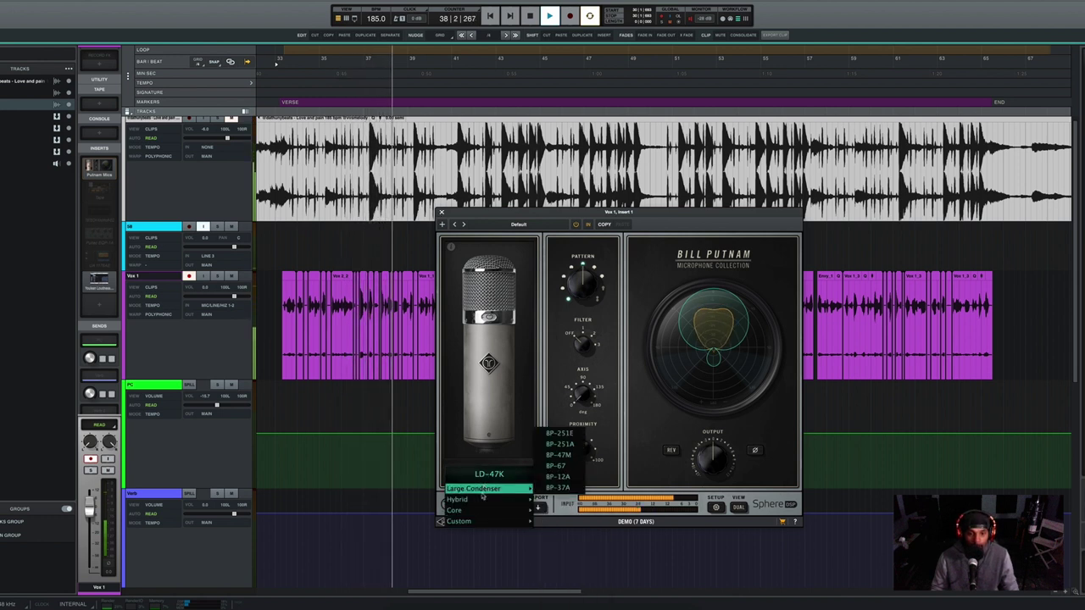
mouse_move(479, 514)
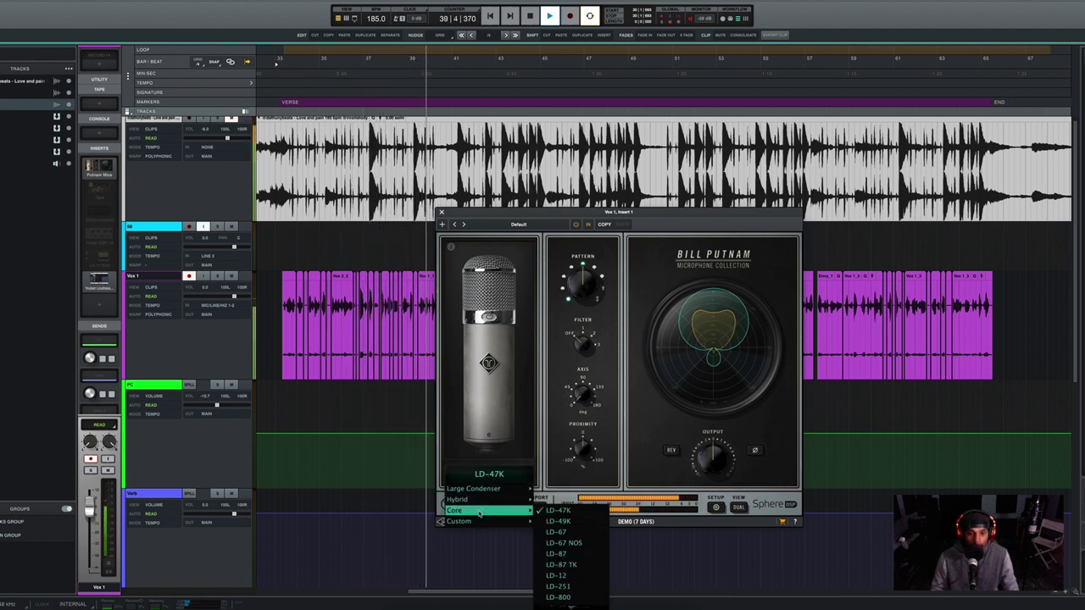
click(565, 521)
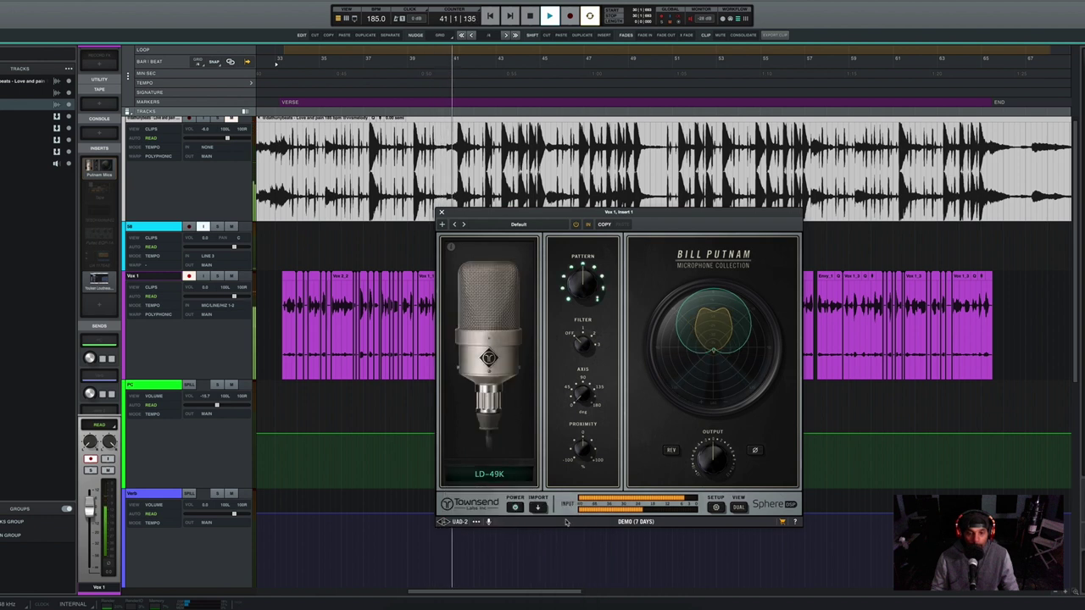
click(489, 475)
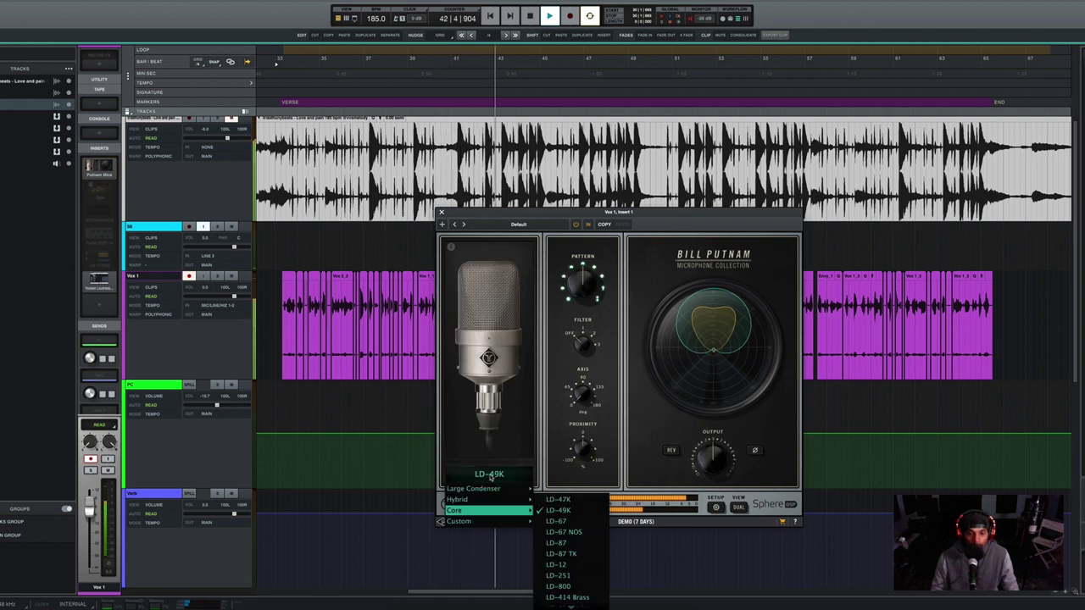
click(559, 521)
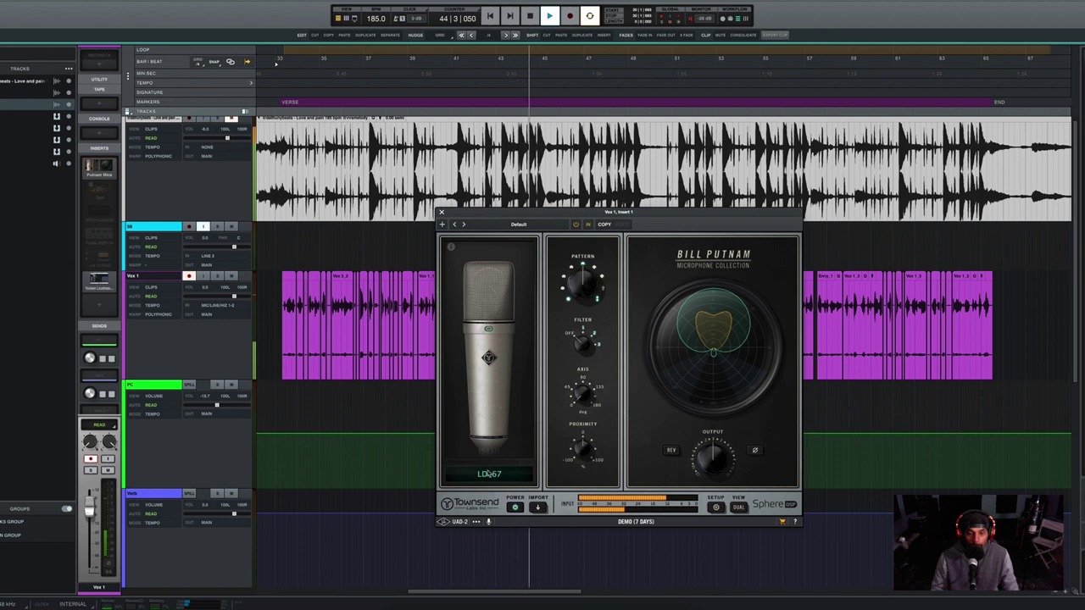
Step: Audition the Core microphone models LD-67 NOS, LD-87 and LD-87 TK in turn while the verse plays
click(495, 476)
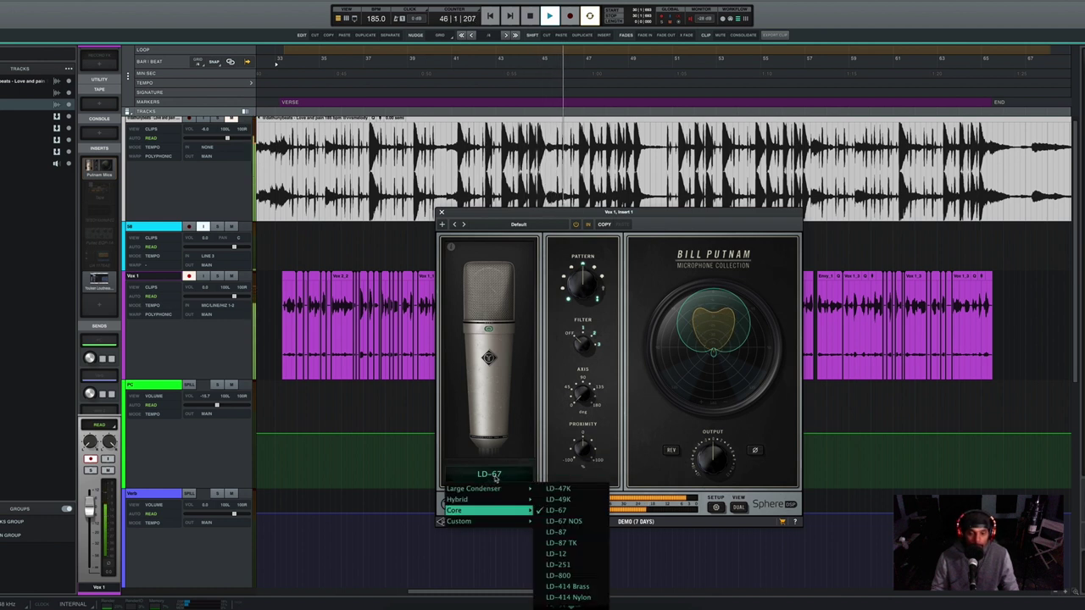
click(561, 520)
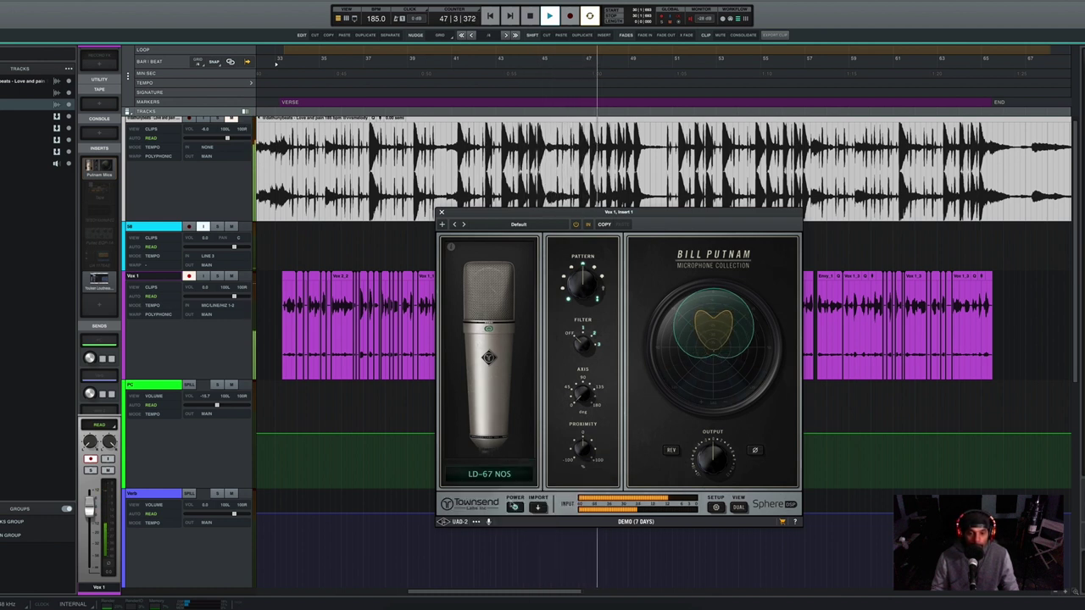
click(488, 476)
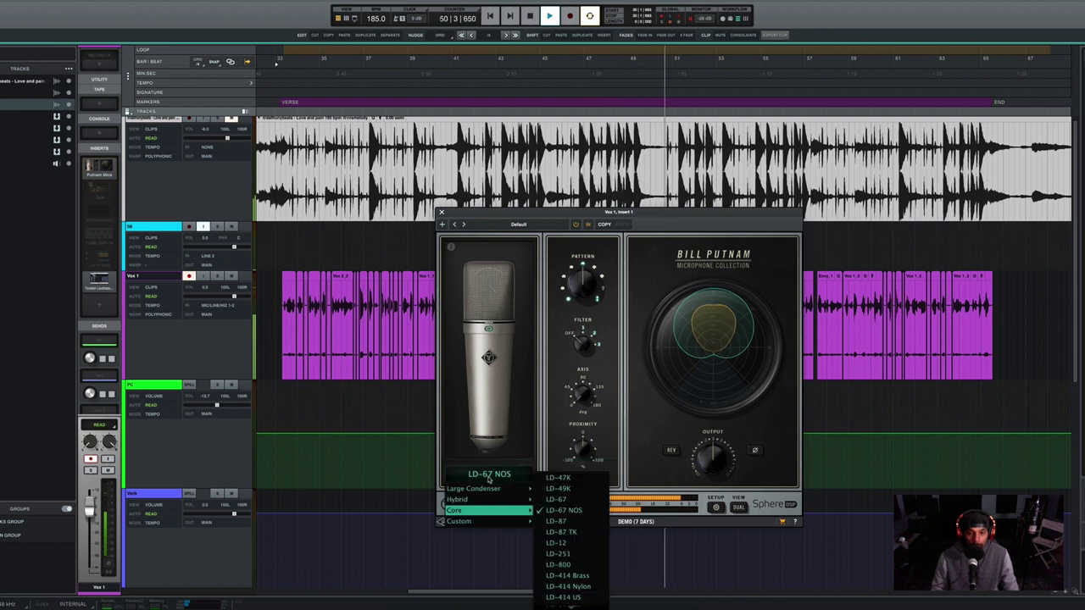
click(551, 522)
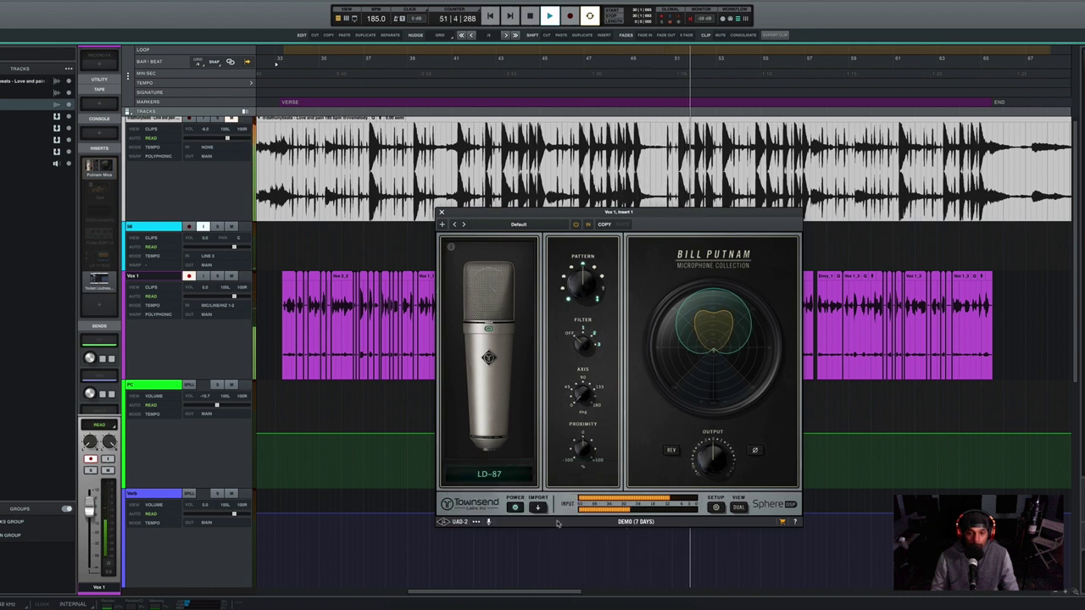
click(483, 476)
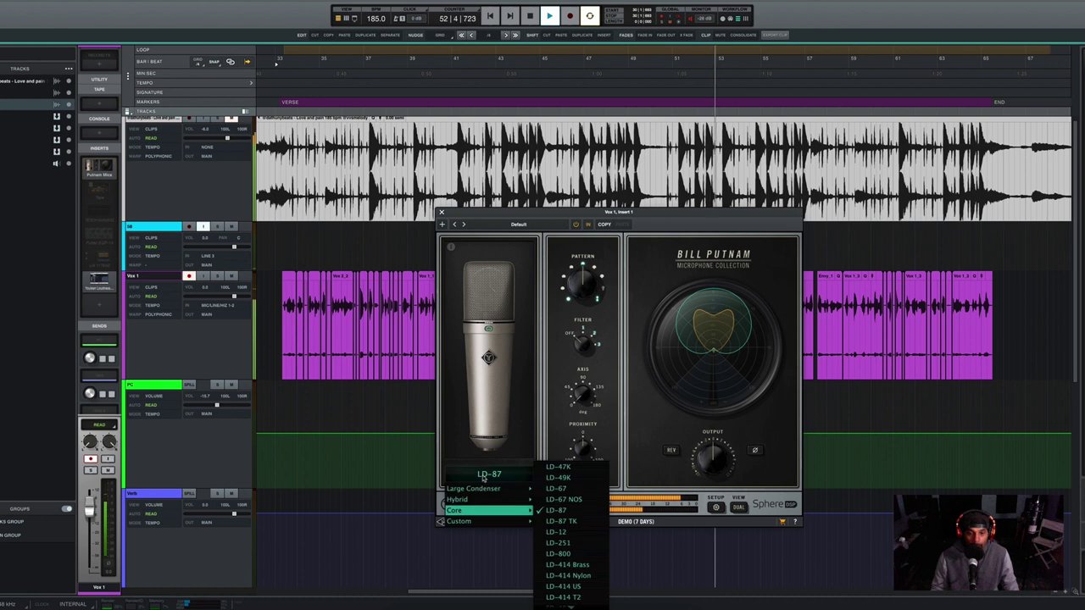
click(561, 523)
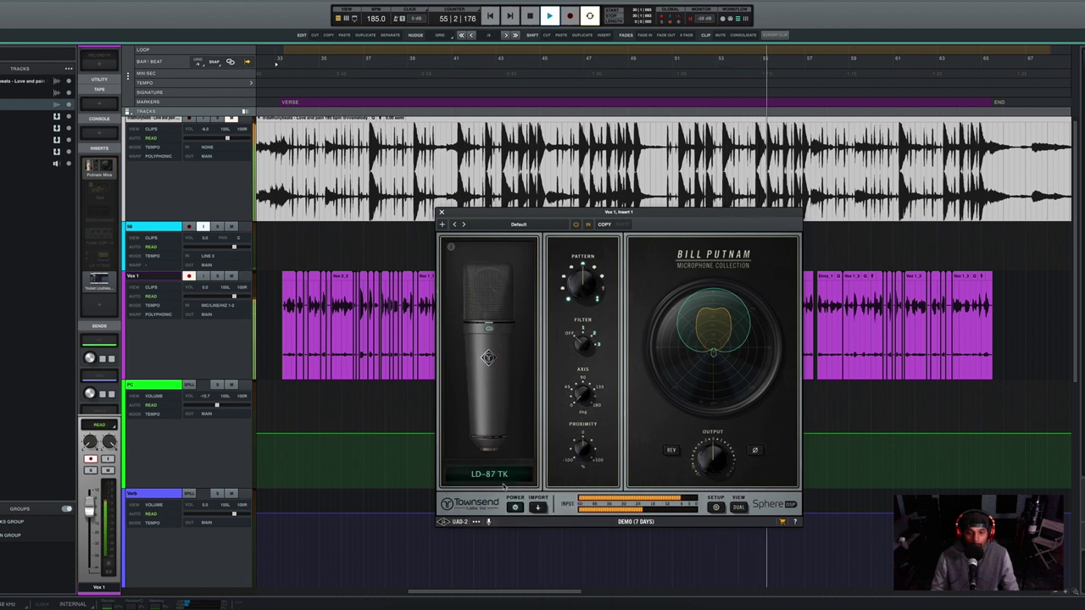
Step: Audition the Core microphone models LD-251, LD-414 Brass and LD-414 T2 in turn during verse playback
click(502, 478)
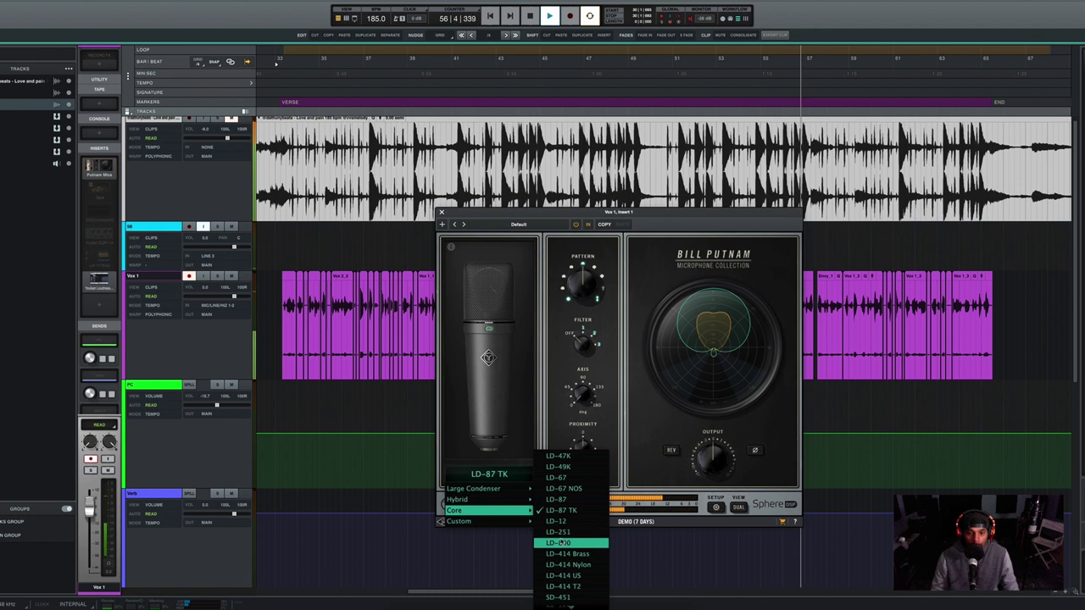
click(558, 531)
click(503, 476)
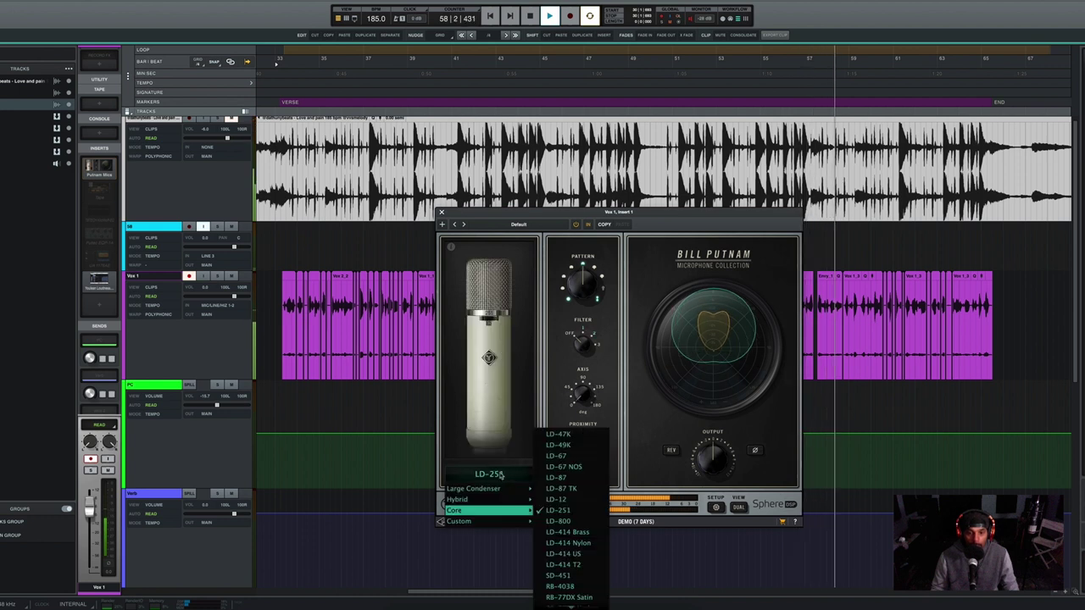
click(556, 533)
click(482, 474)
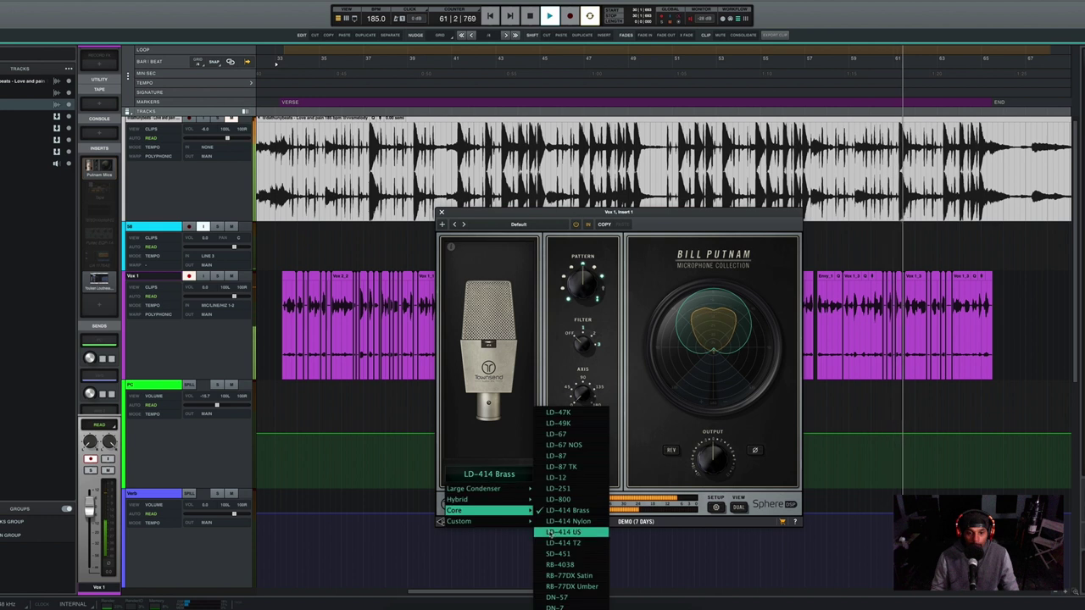
click(558, 543)
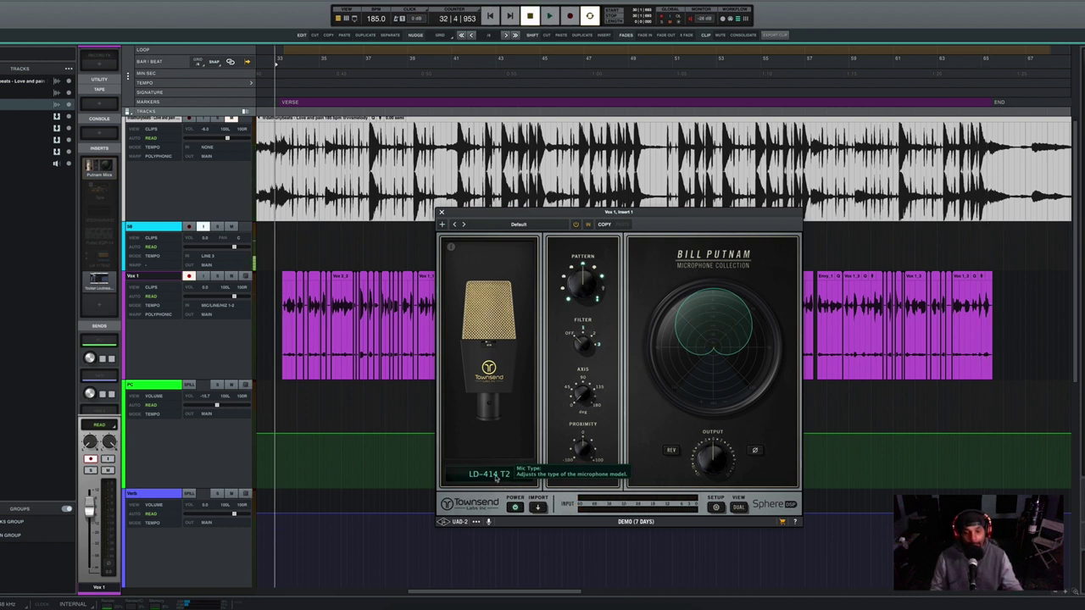
Step: Switch the microphone to the Core model LD-87, followed by the LD-87 TK
click(496, 474)
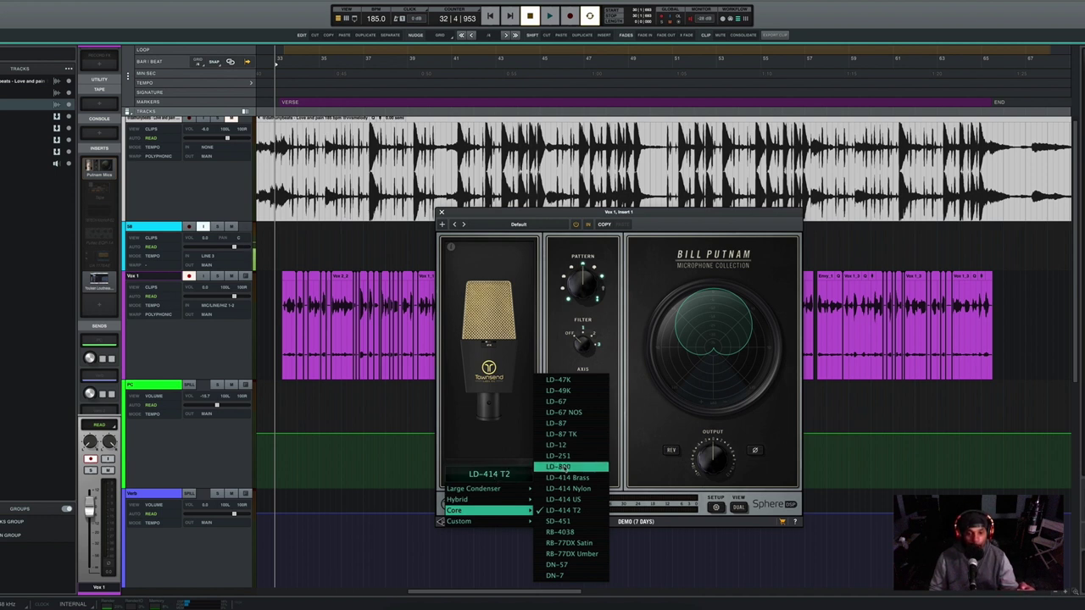
click(559, 424)
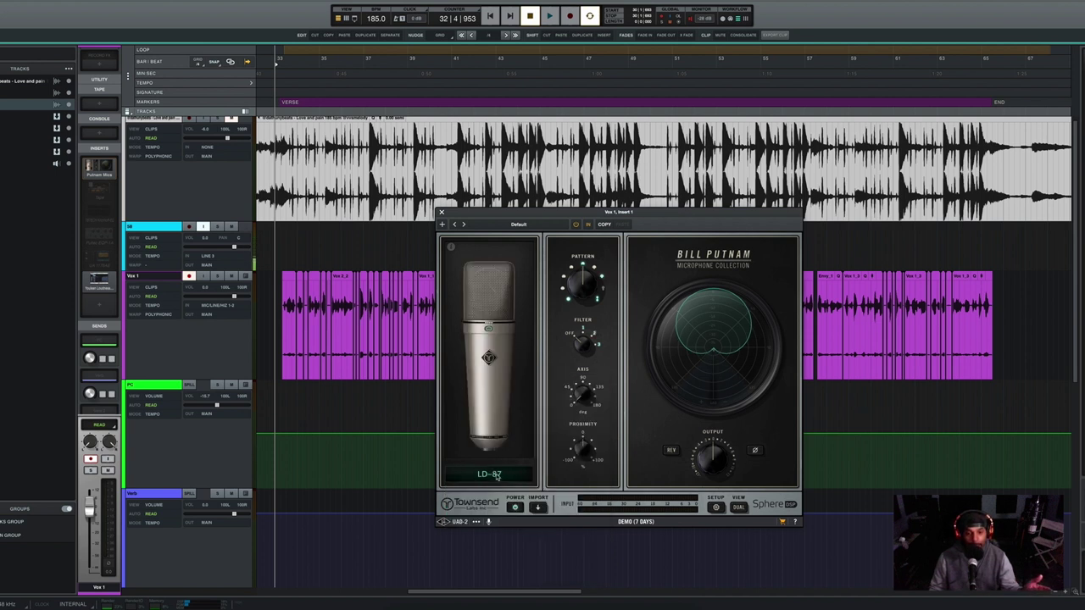
click(488, 476)
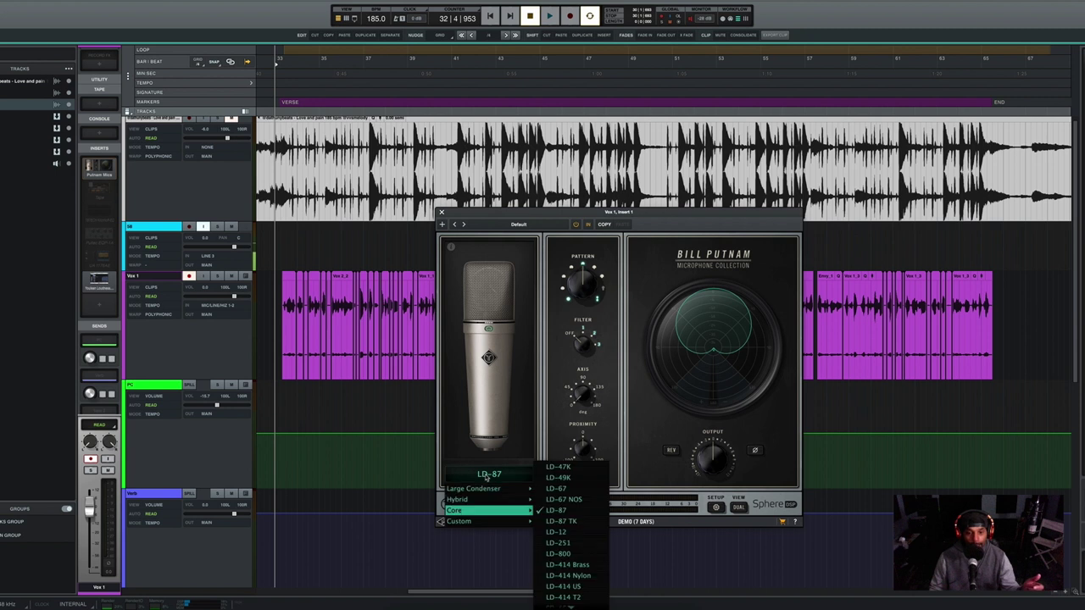
click(559, 522)
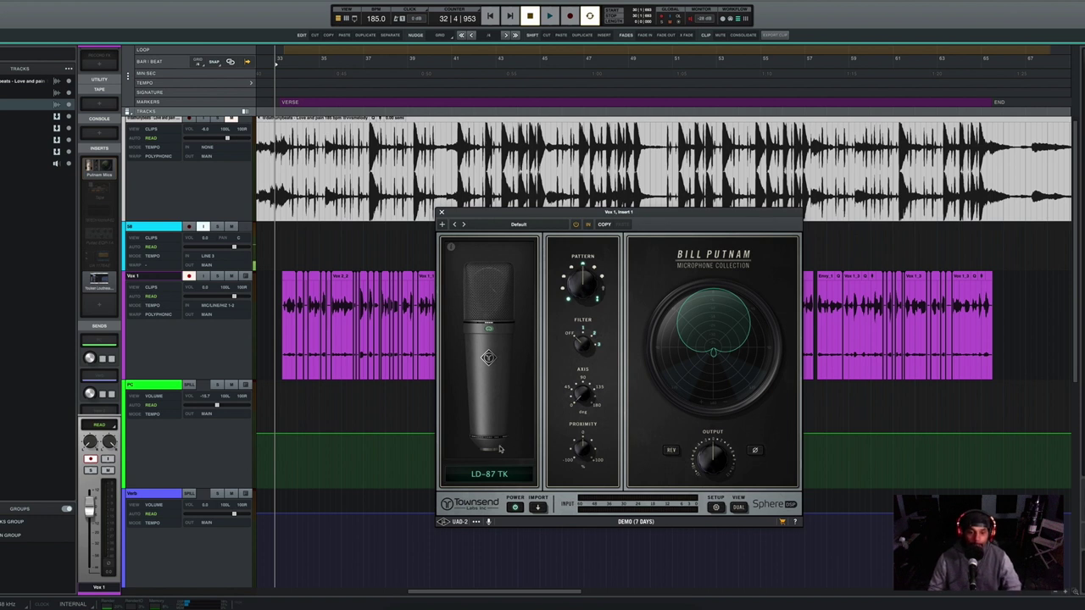
Step: Set the microphone to the large condenser BP-12A and play the verse through it, stopping playback when finished
click(490, 476)
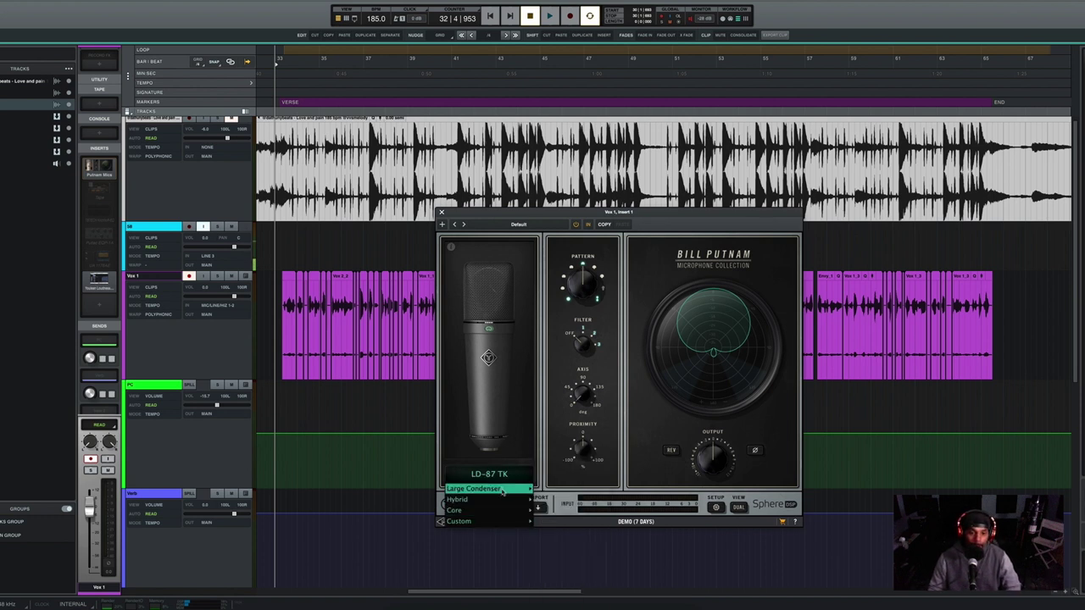
mouse_move(533, 490)
click(559, 477)
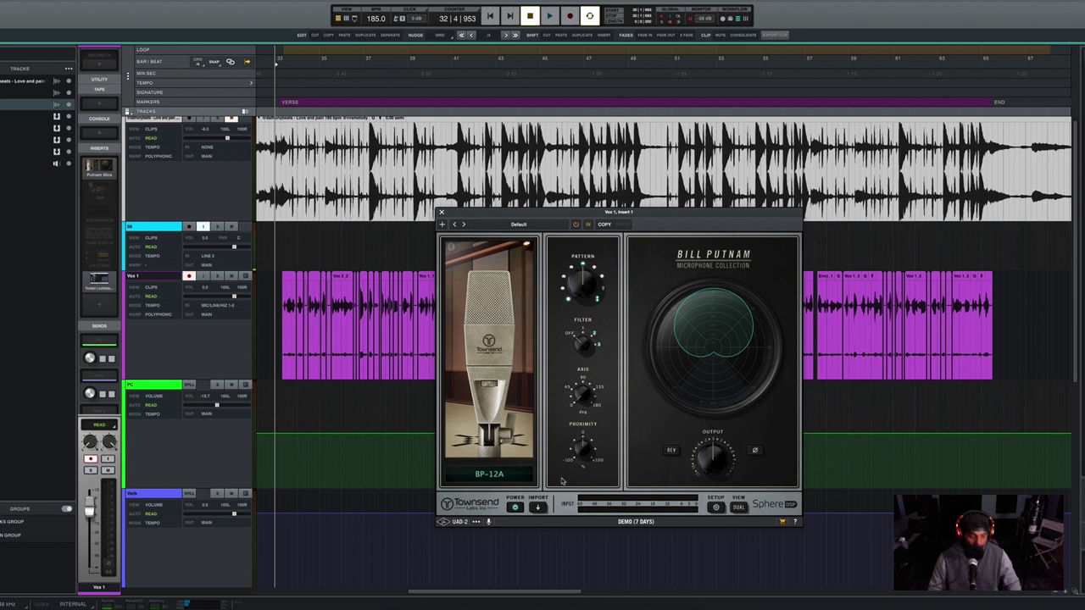
key(space)
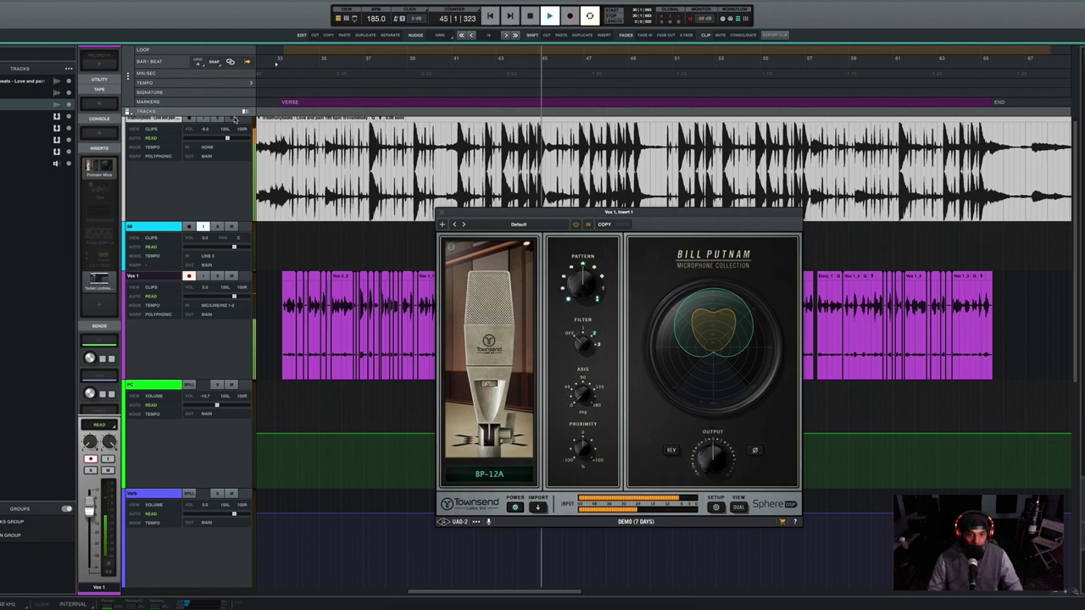
key(space)
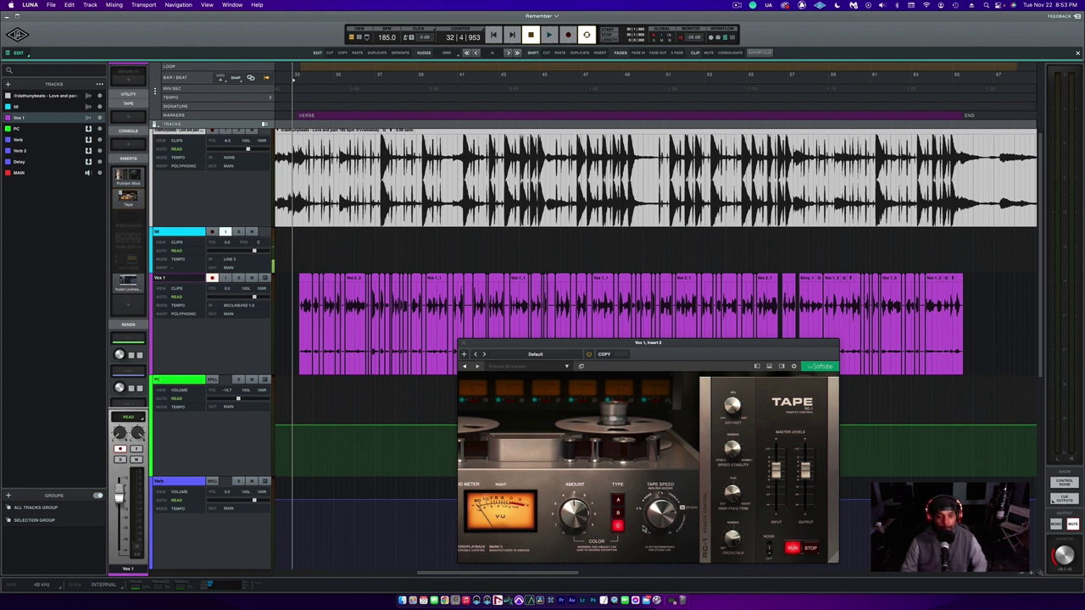
Step: Play the verse and repeatedly bypass and re-enable the Tape plug-in on Vox 1 to compare the vocal with and without it
key(space)
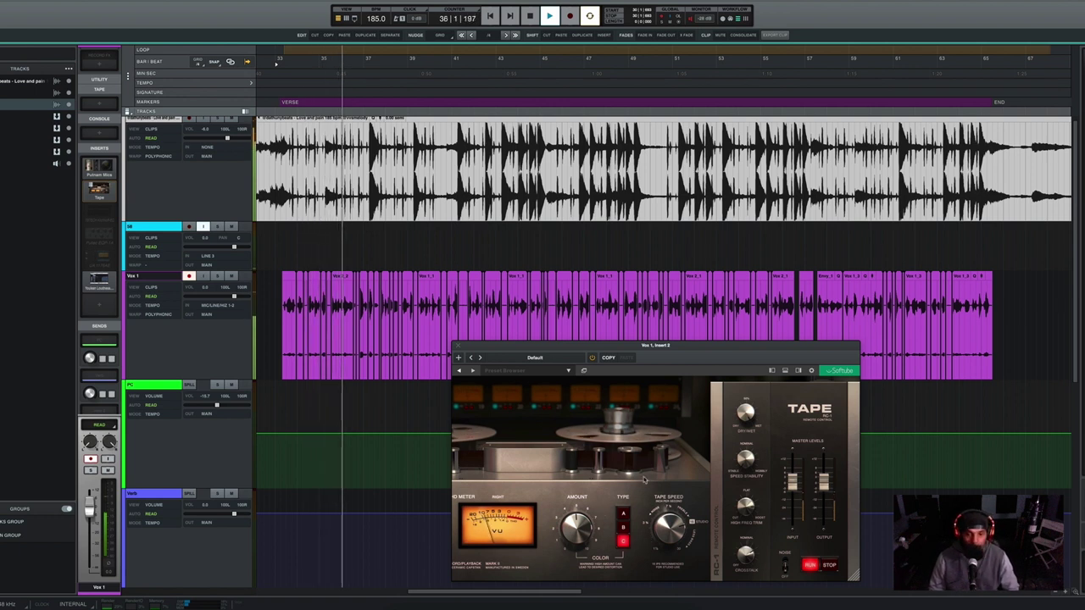
click(592, 359)
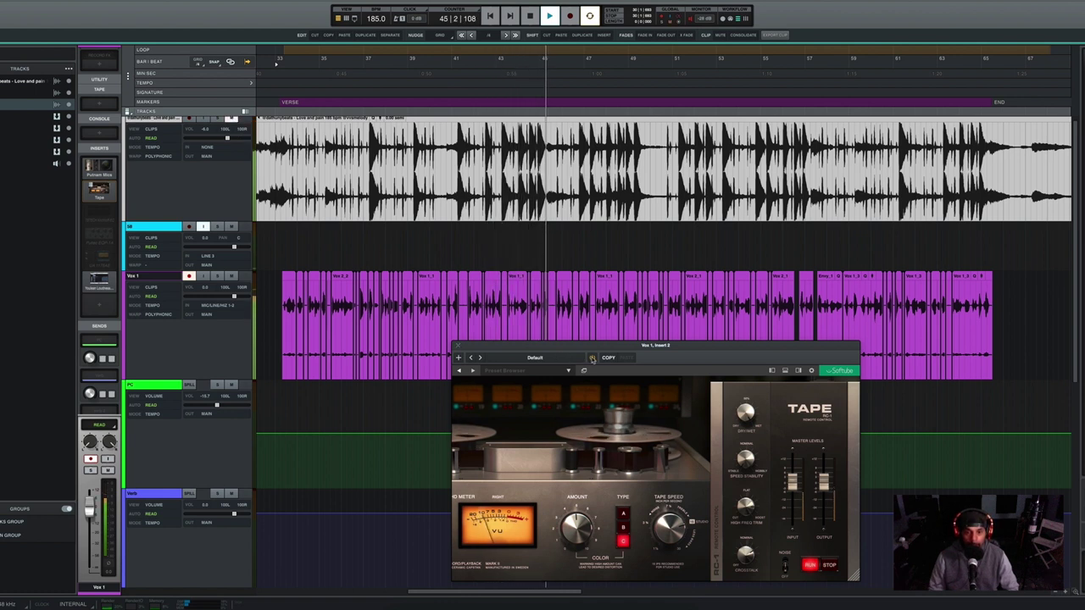
click(592, 359)
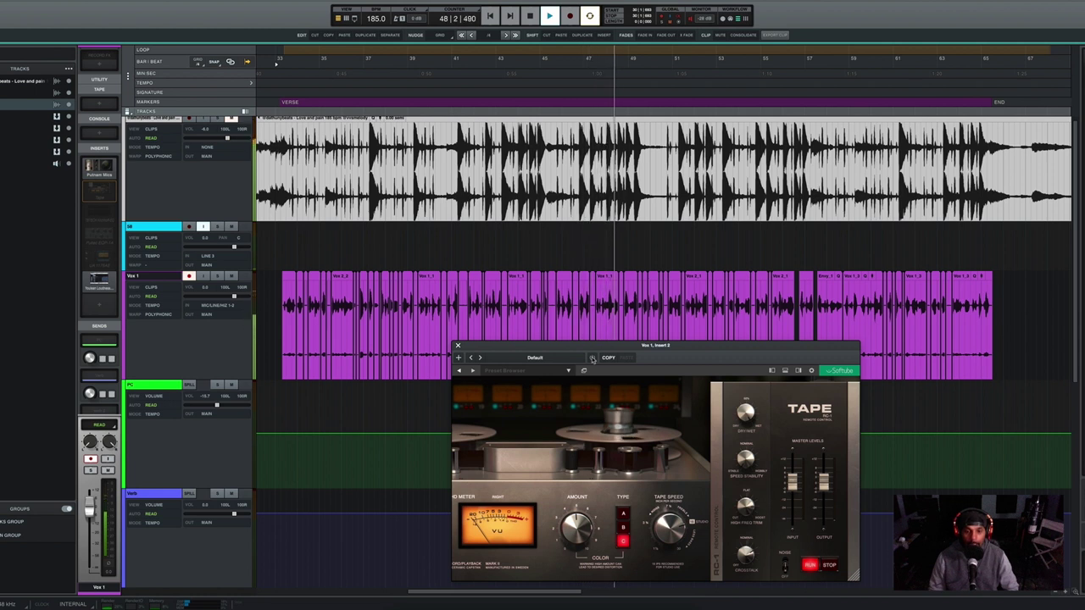
click(591, 359)
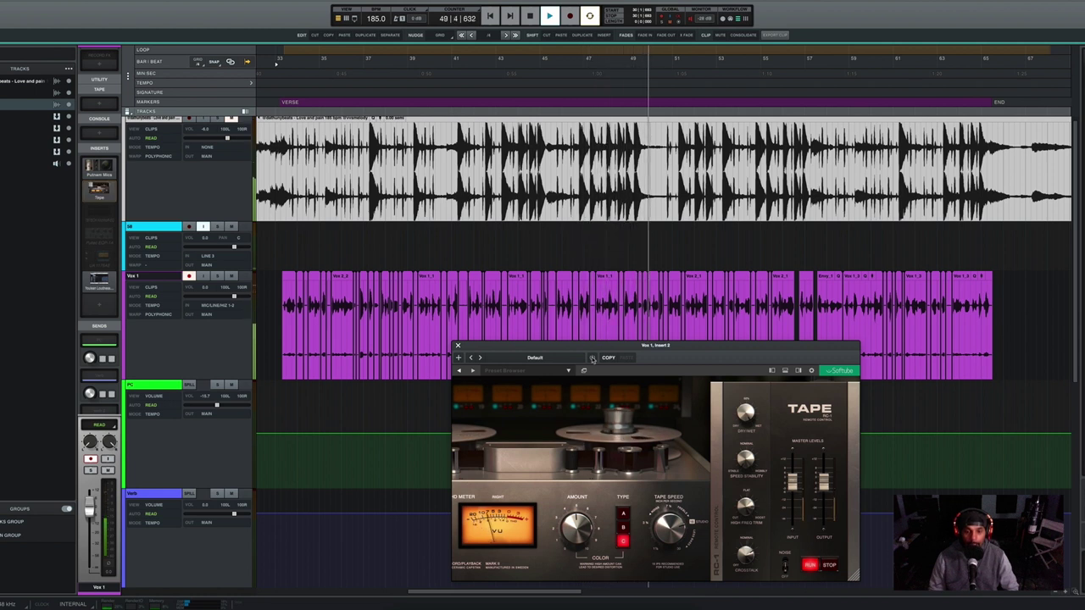
click(592, 359)
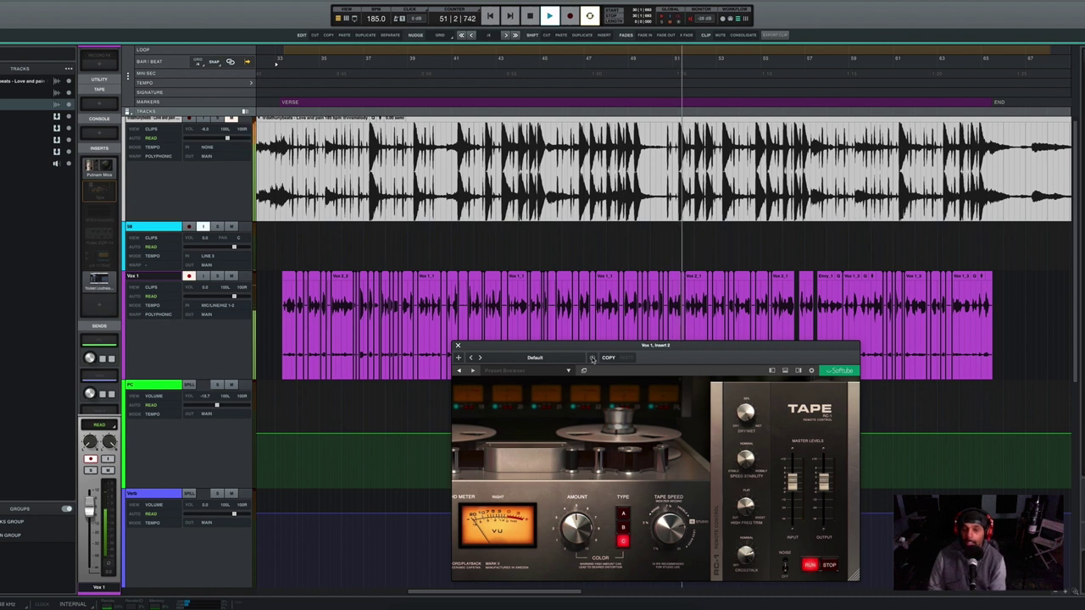
click(592, 358)
click(591, 359)
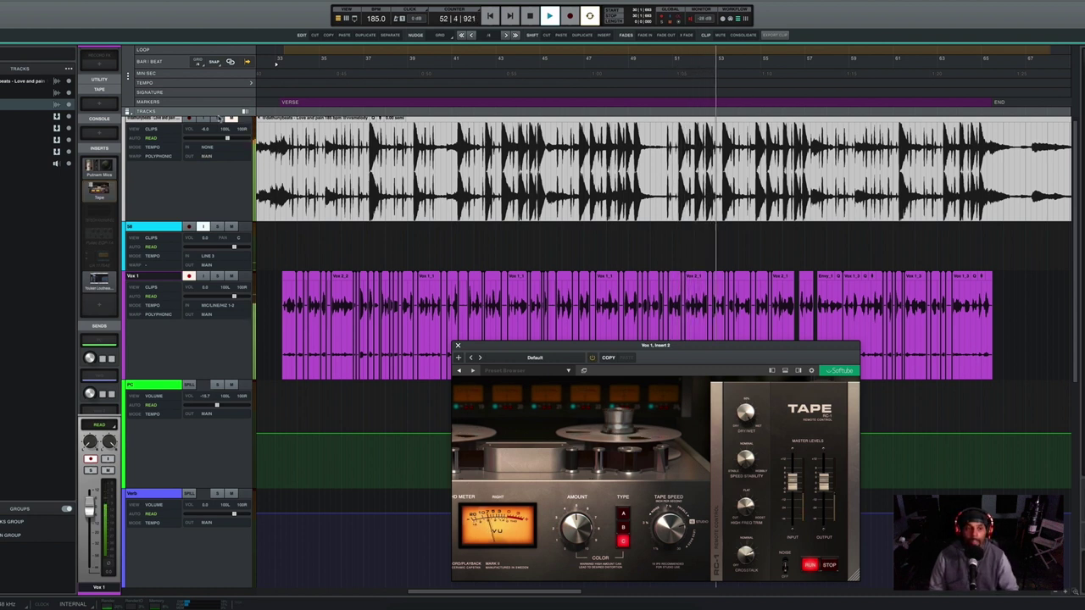
click(591, 359)
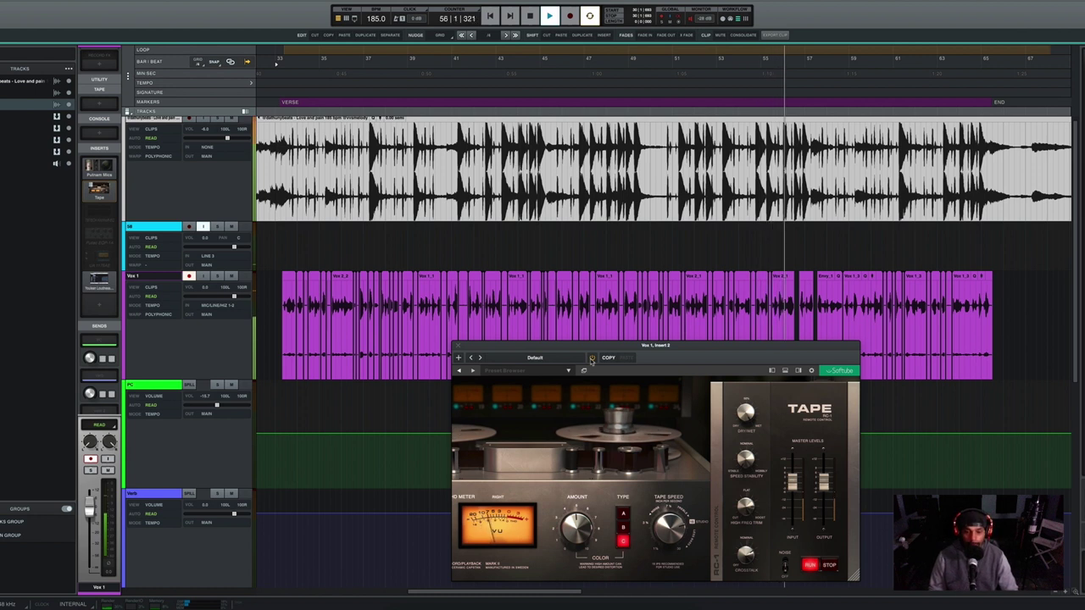
click(591, 359)
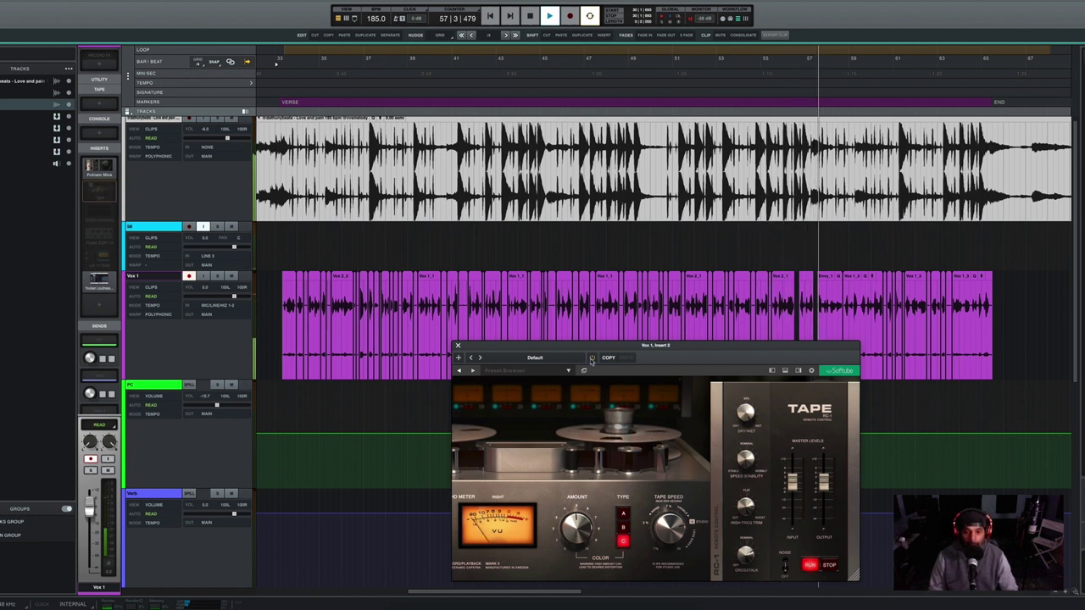
click(591, 358)
click(592, 359)
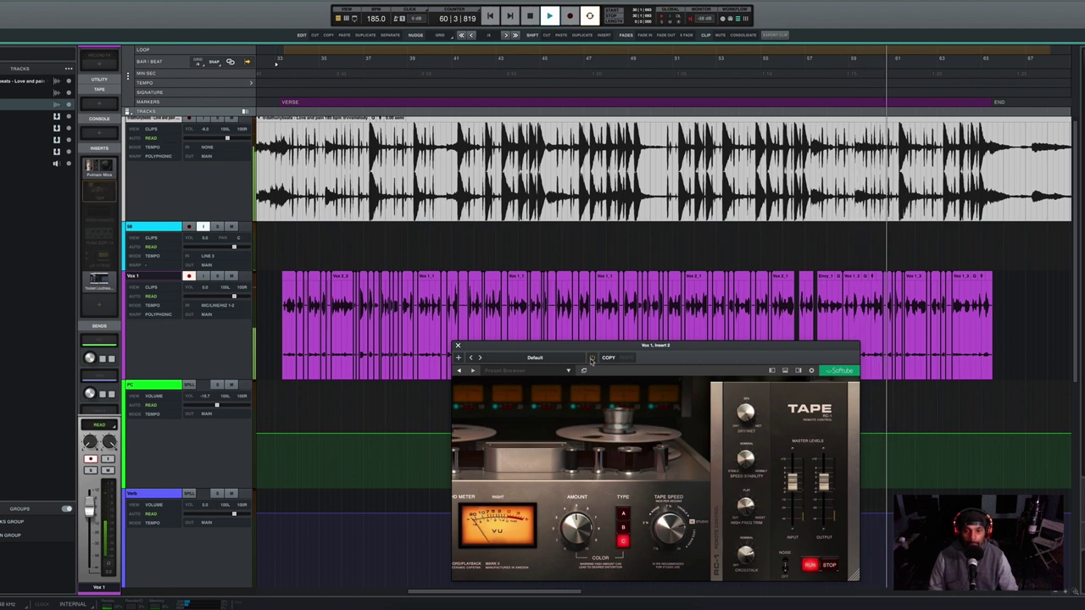
click(592, 358)
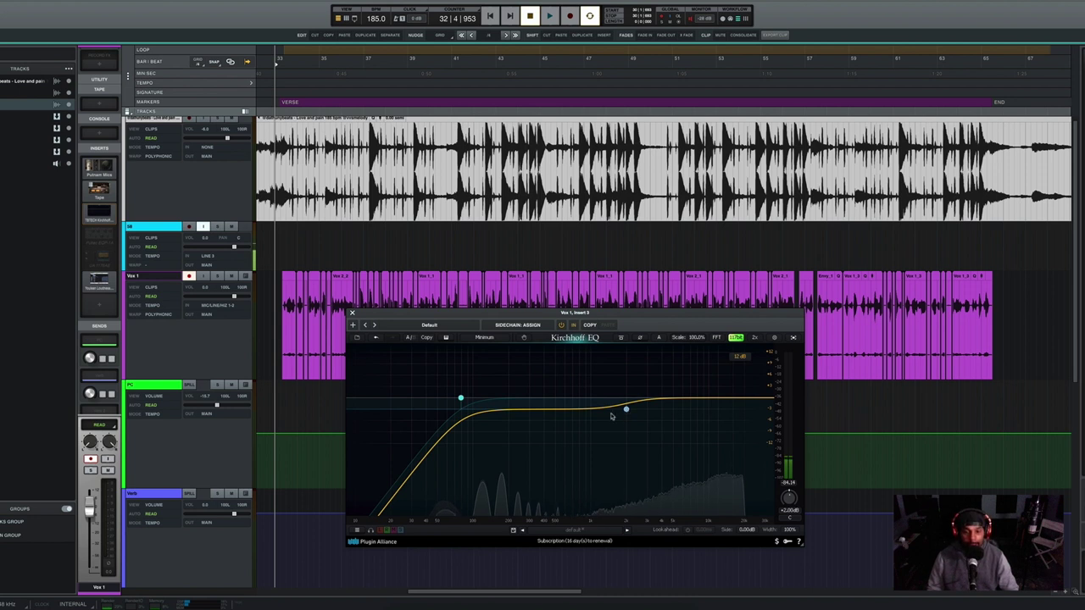
Step: Examine the settings of the low shelf and high pass bands in the Kirchhoff EQ on Vox 1
drag(636, 401, 597, 411)
click(627, 410)
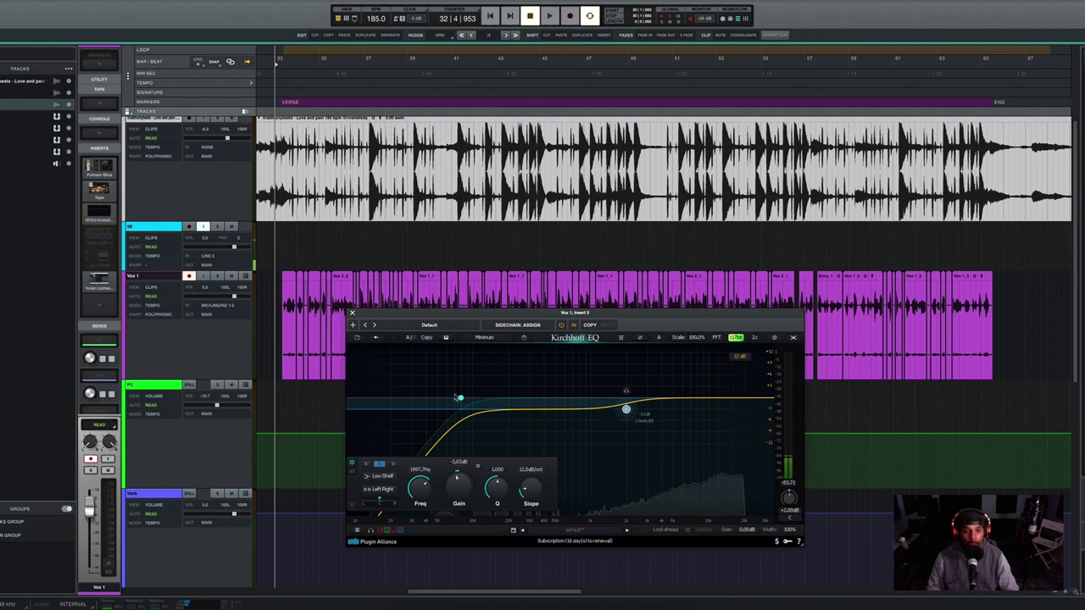
click(461, 398)
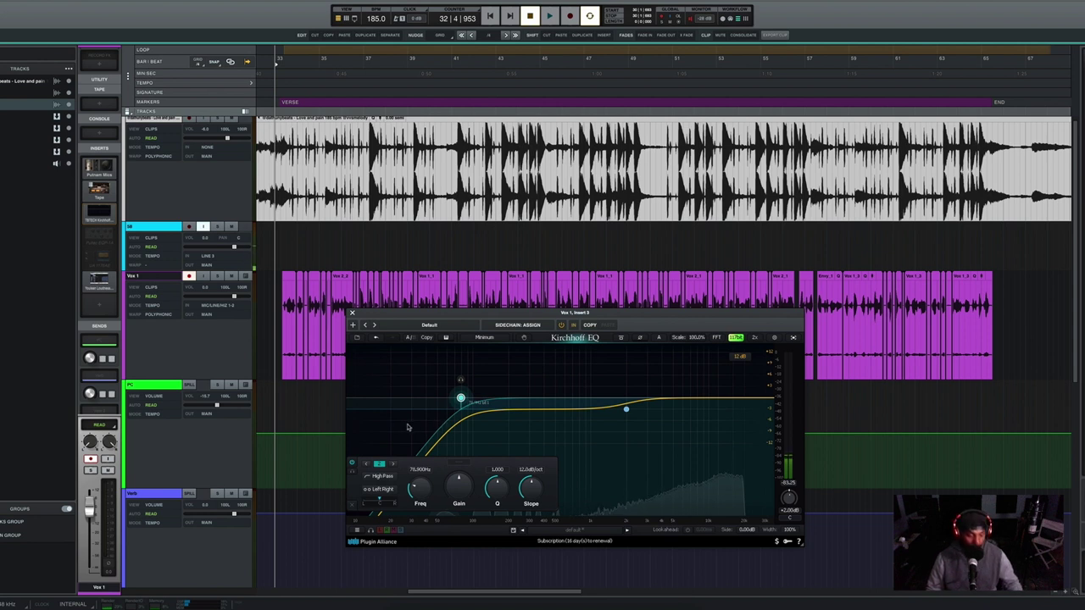
Step: Play the verse and repeatedly bypass and re-enable the Kirchhoff EQ on Vox 1 to compare the vocal with and without it
key(space)
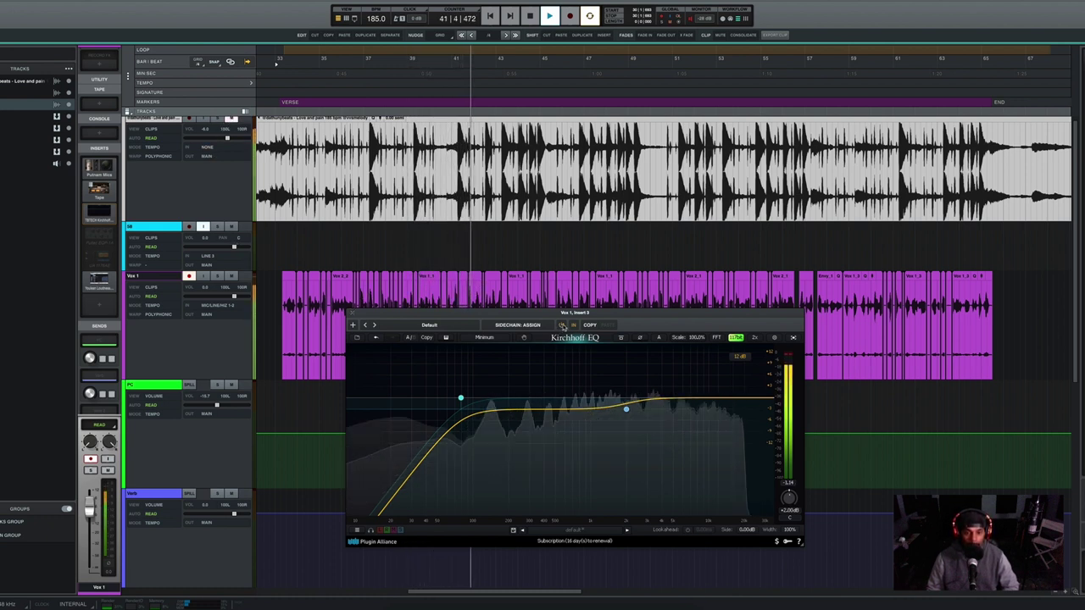
click(562, 326)
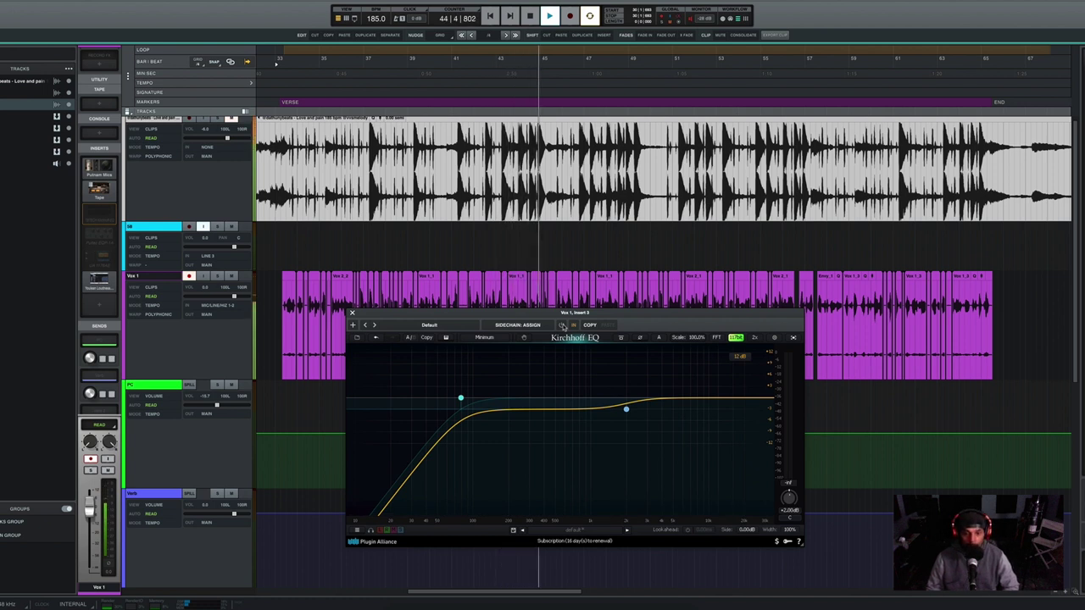
click(562, 326)
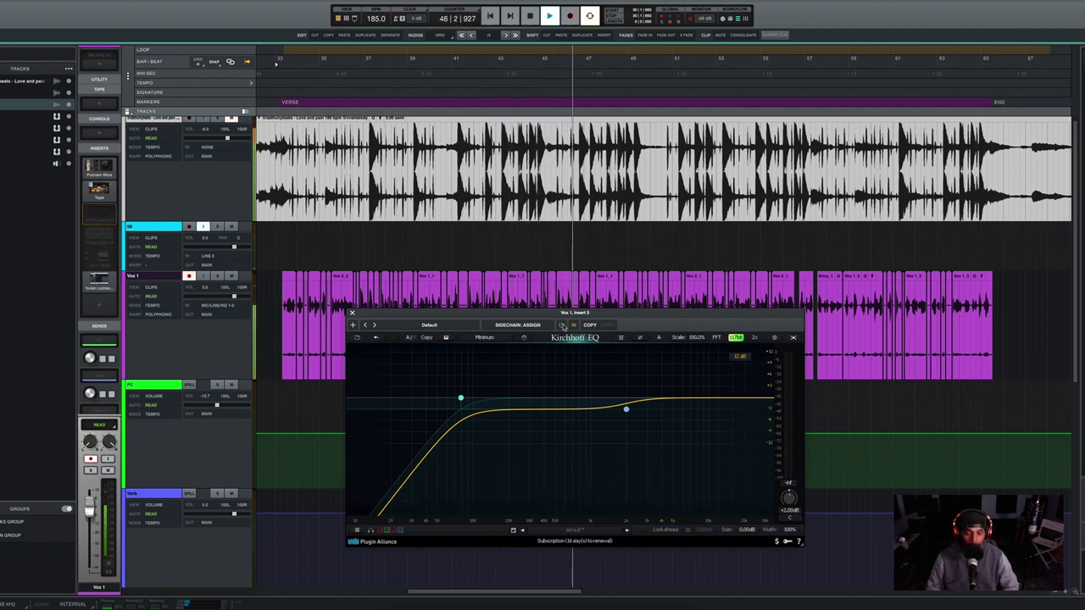
click(561, 326)
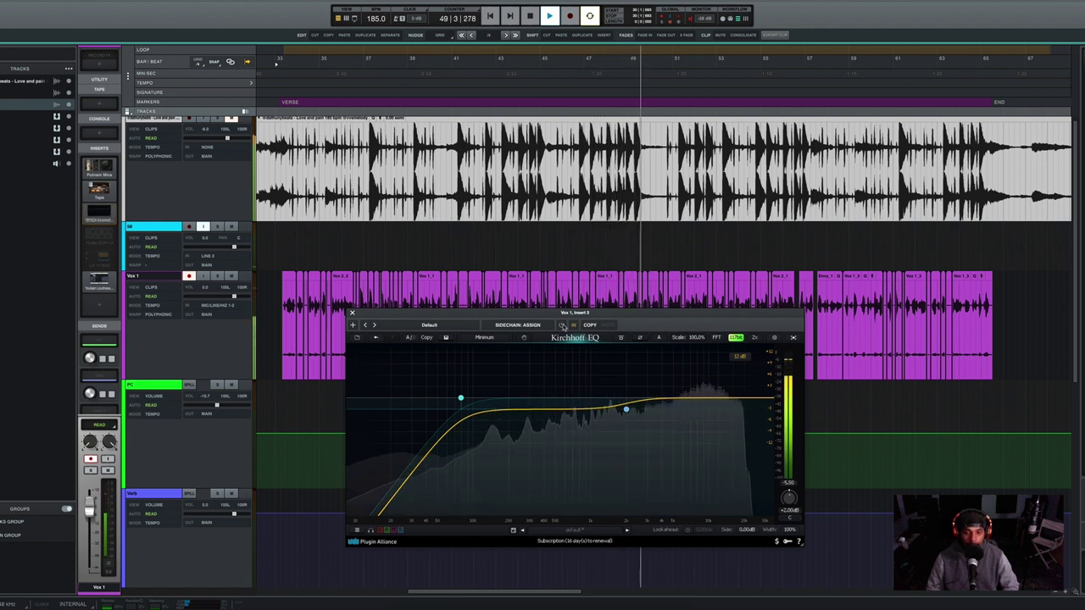
click(562, 326)
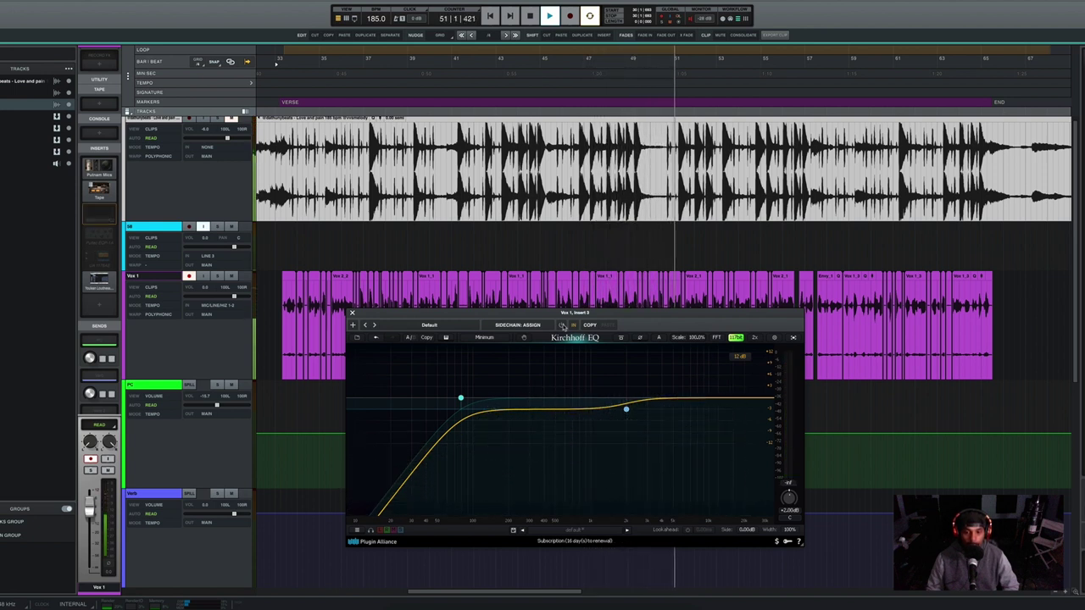
click(562, 326)
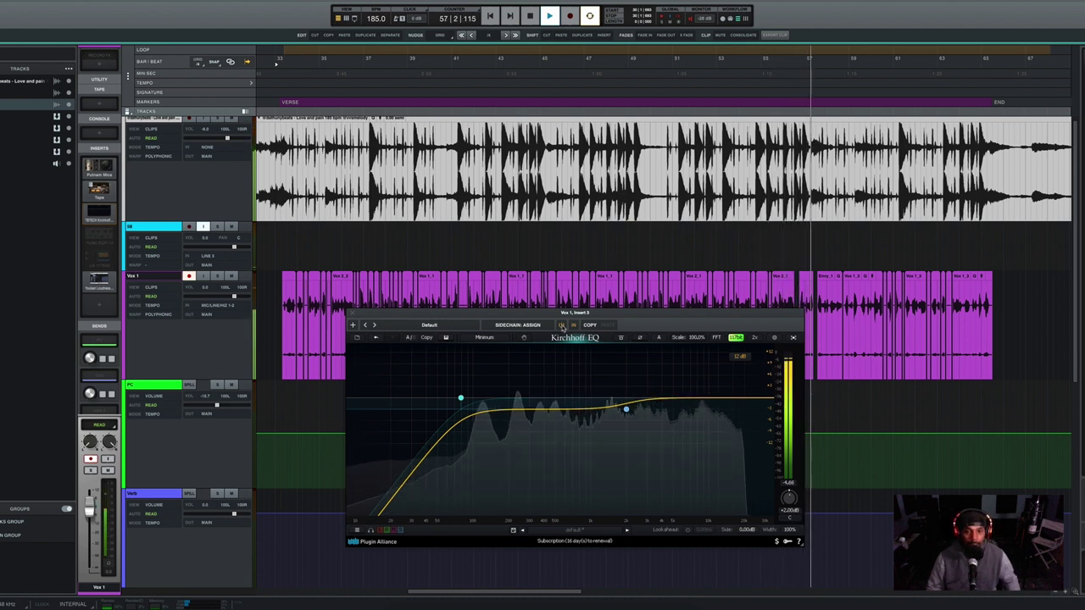
click(562, 327)
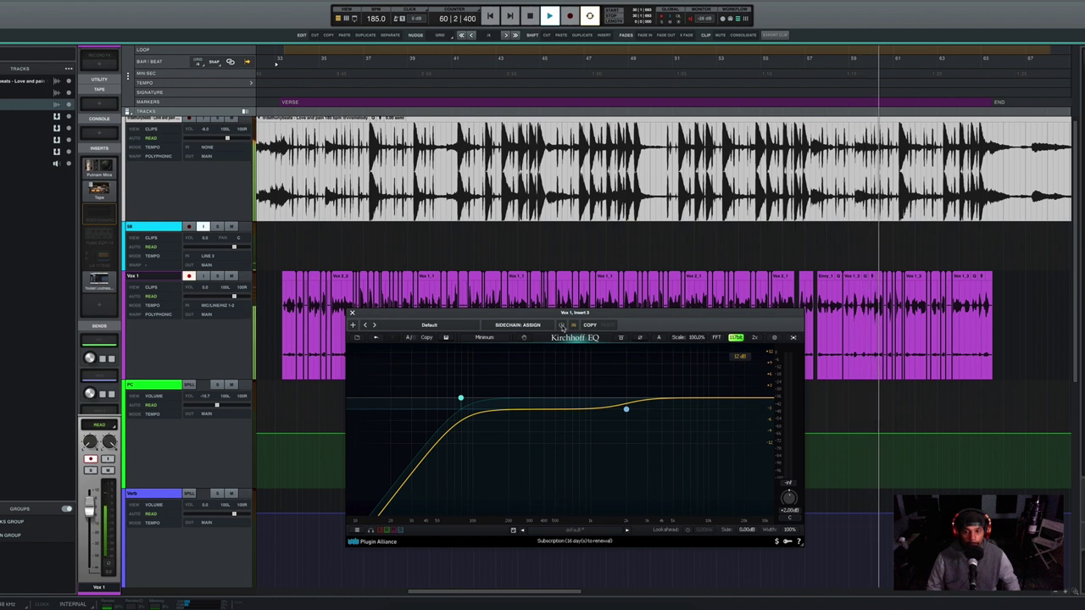
click(562, 327)
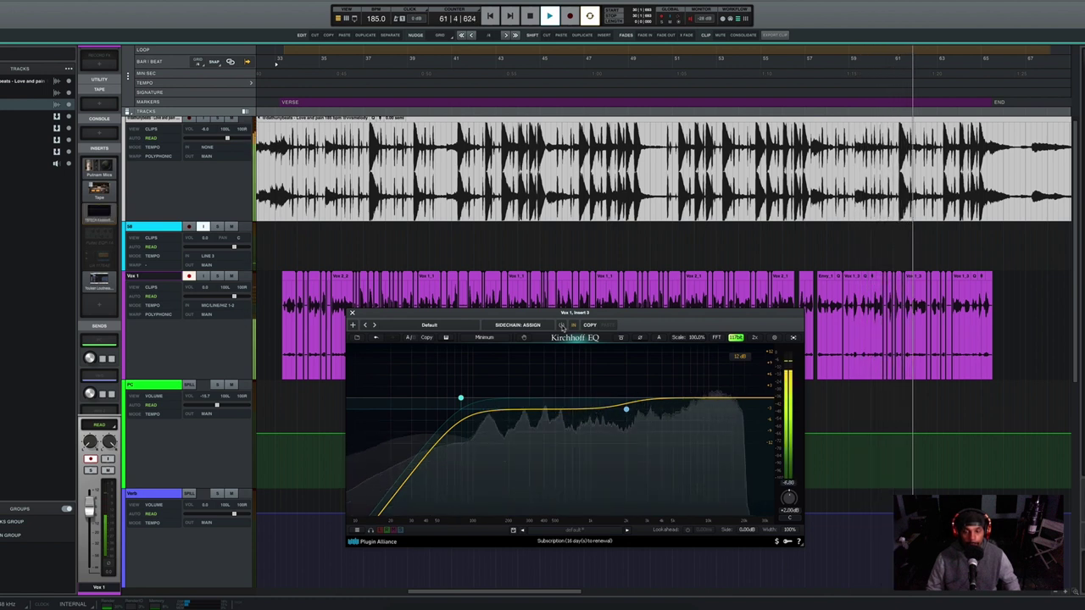
click(562, 327)
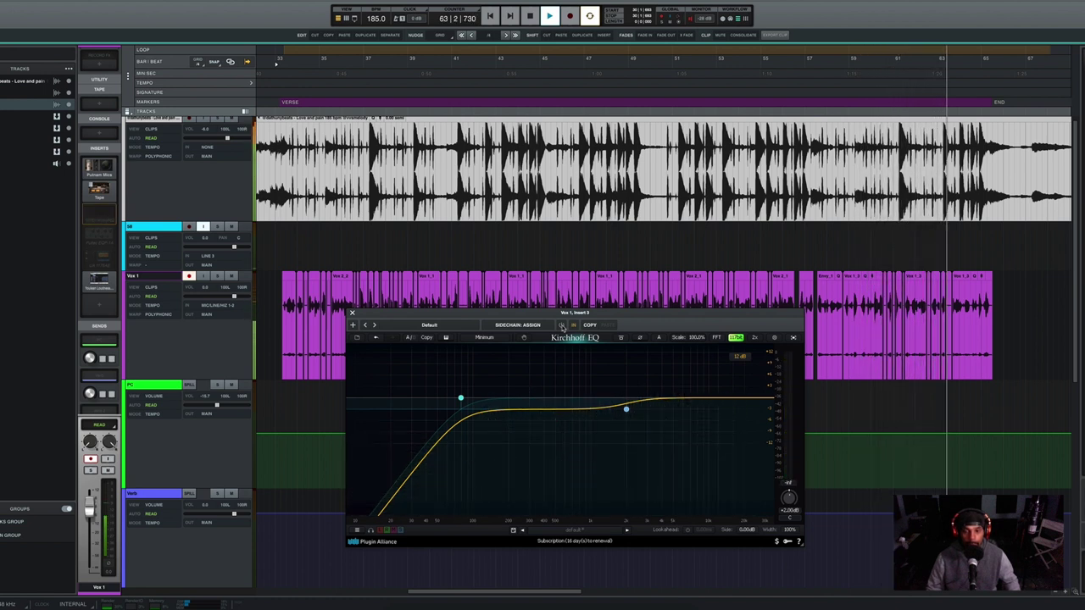
click(562, 327)
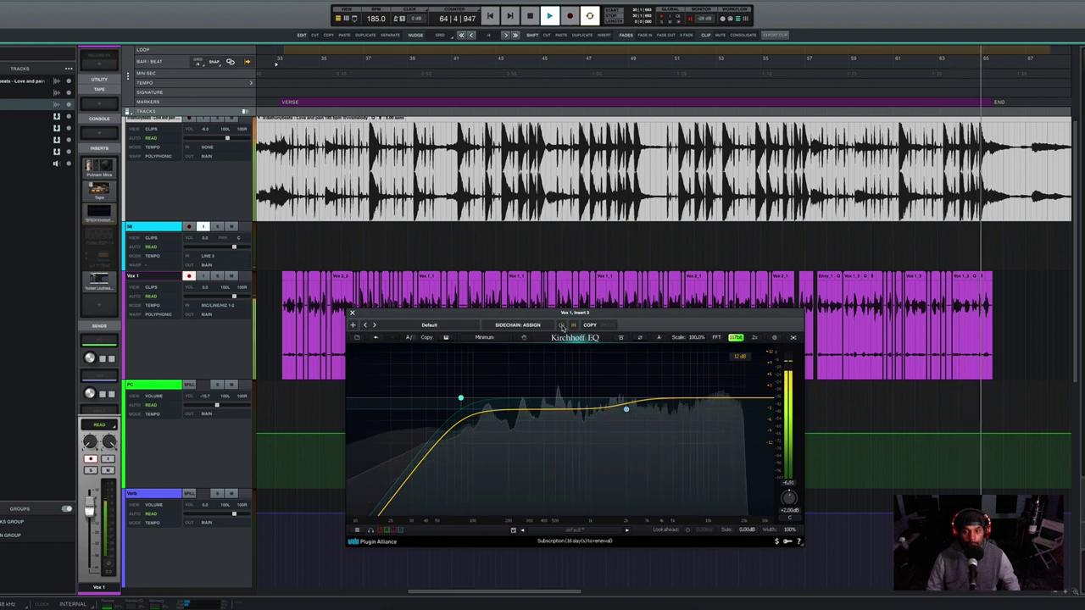
click(562, 327)
click(562, 327)
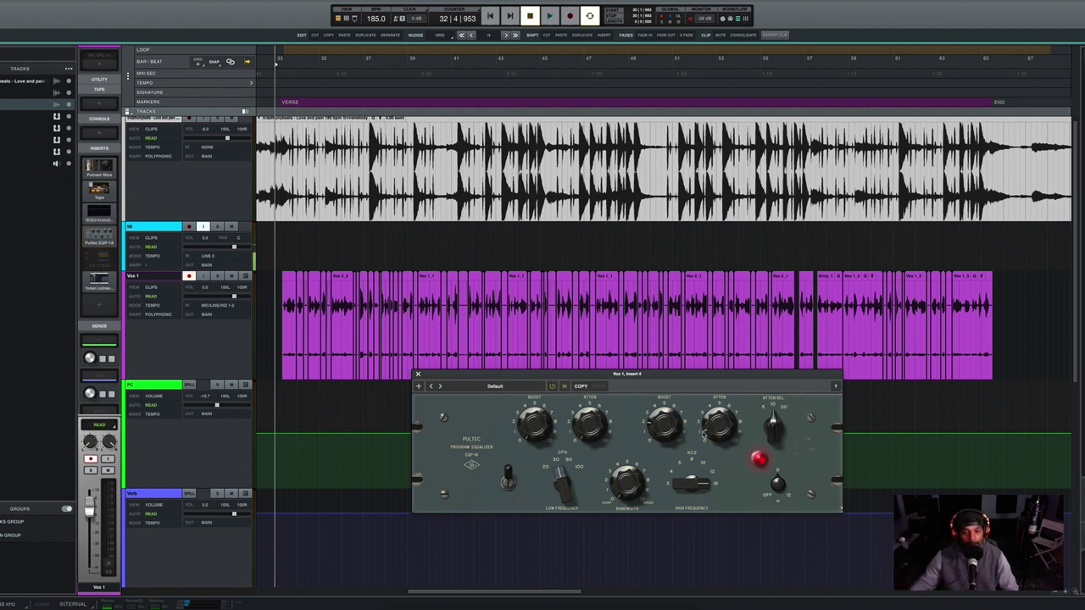
Step: Play the verse, compare Vox 1 with the Pultec EQP-1A on and off and with the beat muted, and stop playback
key(space)
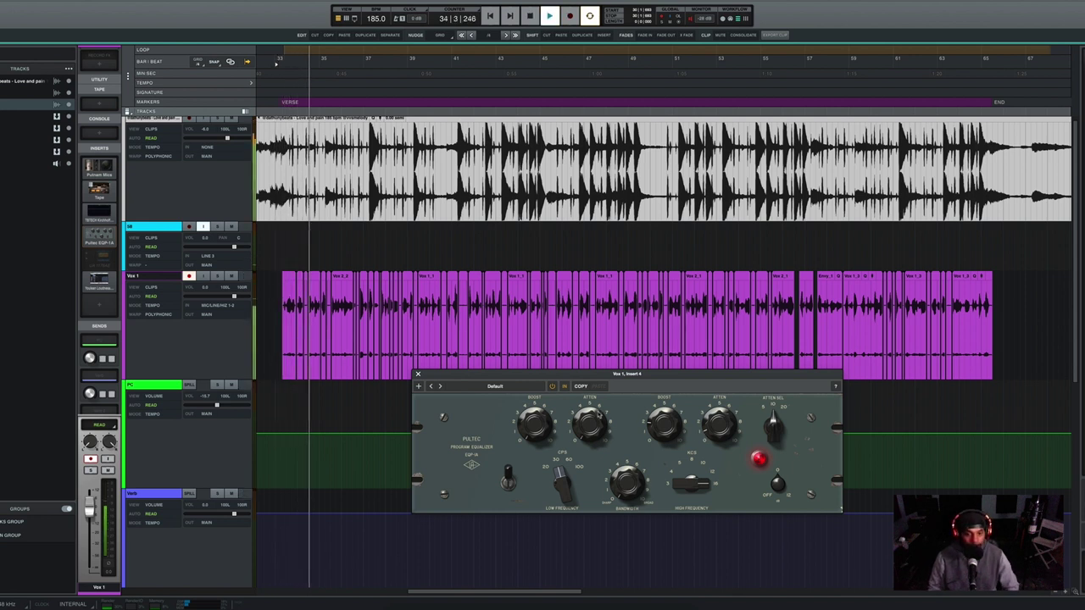
click(552, 387)
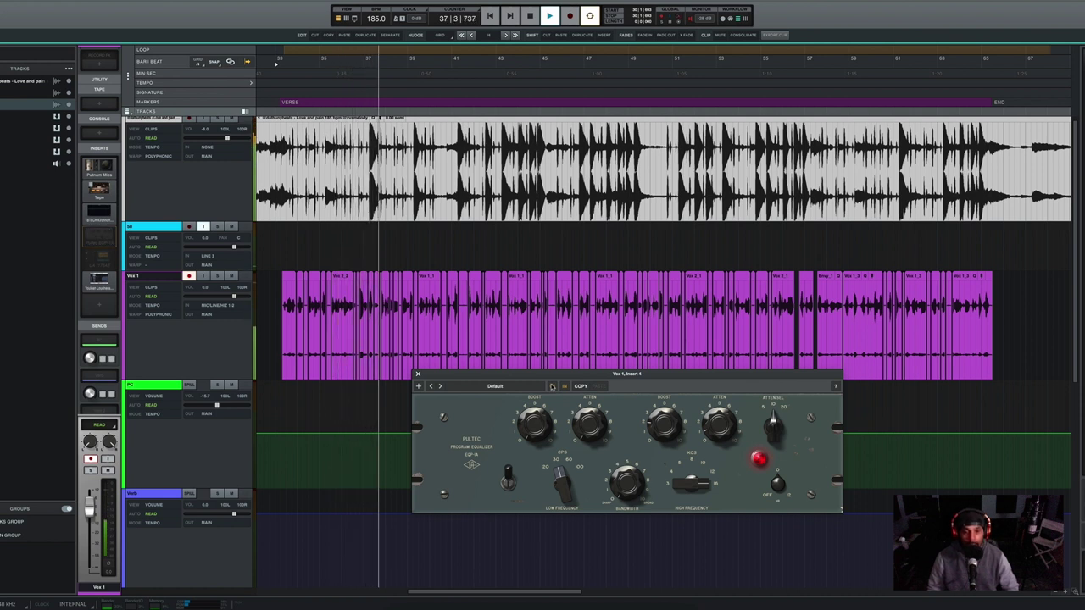
click(552, 386)
scroll(260, 168, down, 1)
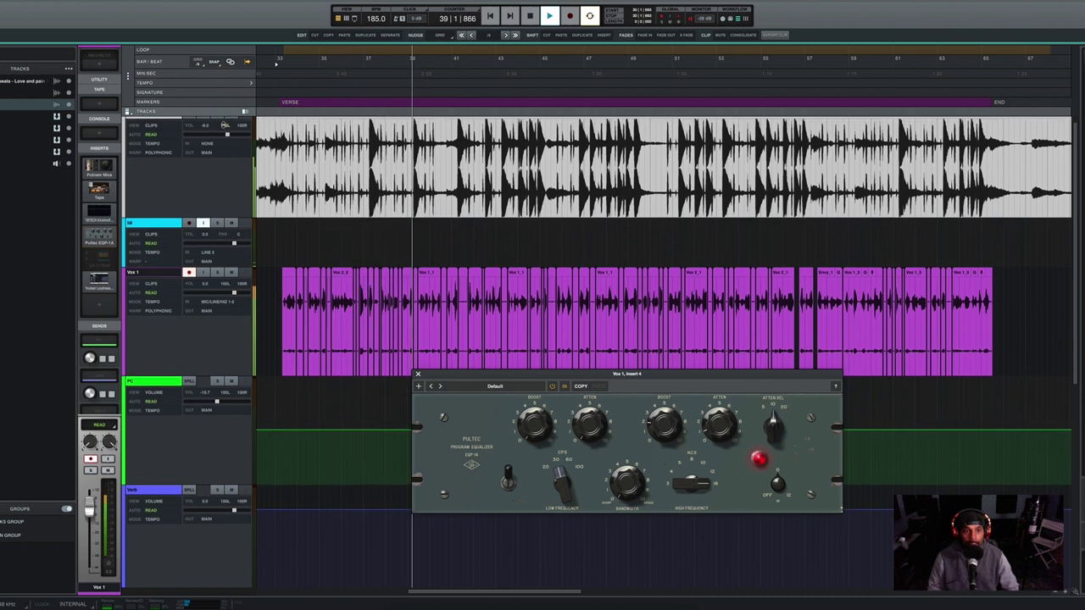
scroll(226, 119, up, 2)
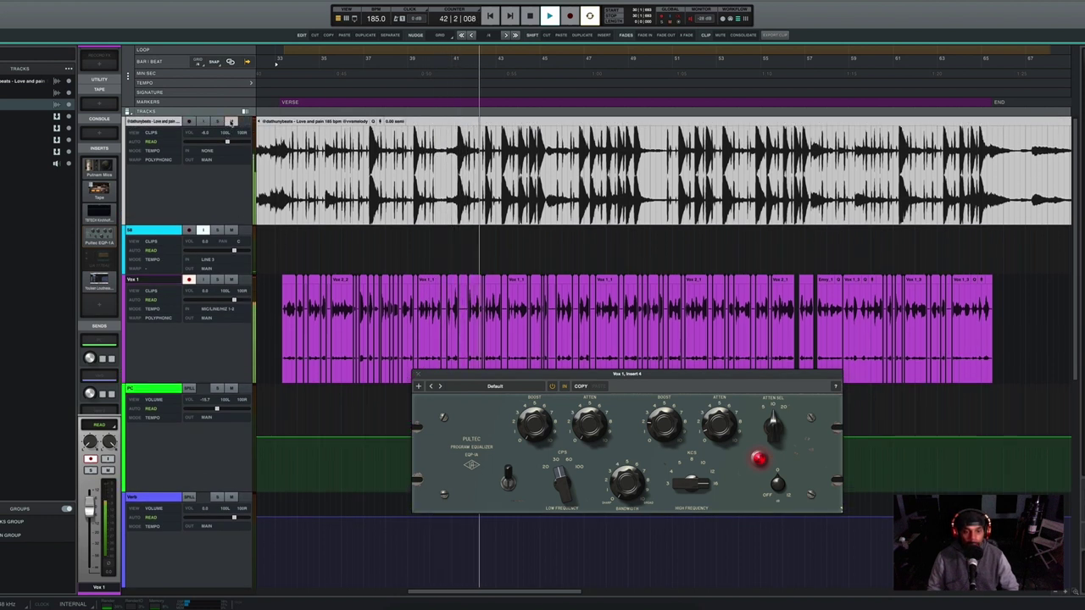
scroll(231, 121, down, 1)
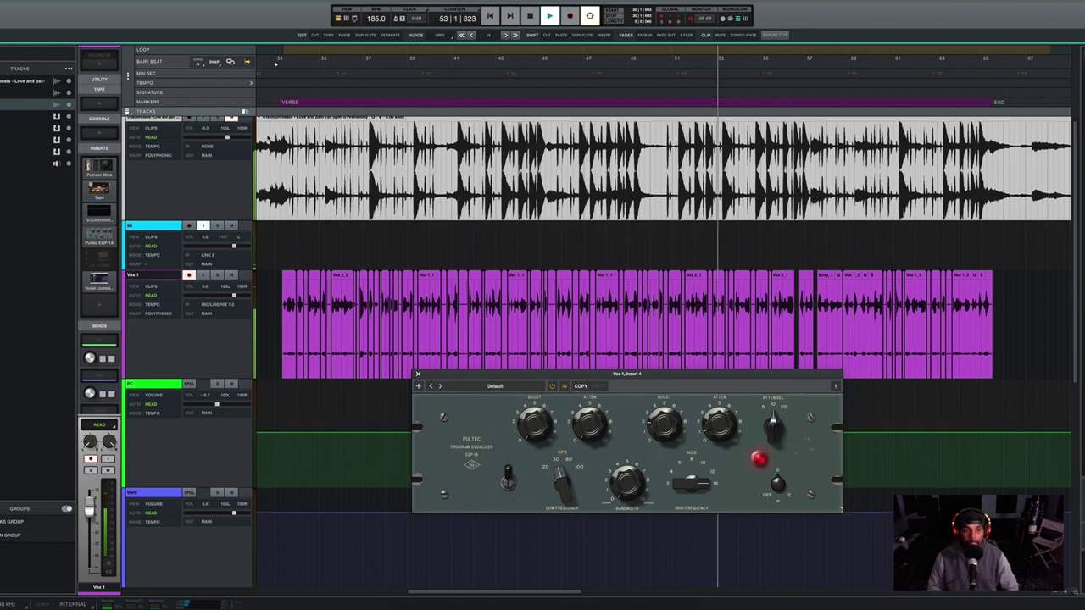
scroll(238, 155, down, 1)
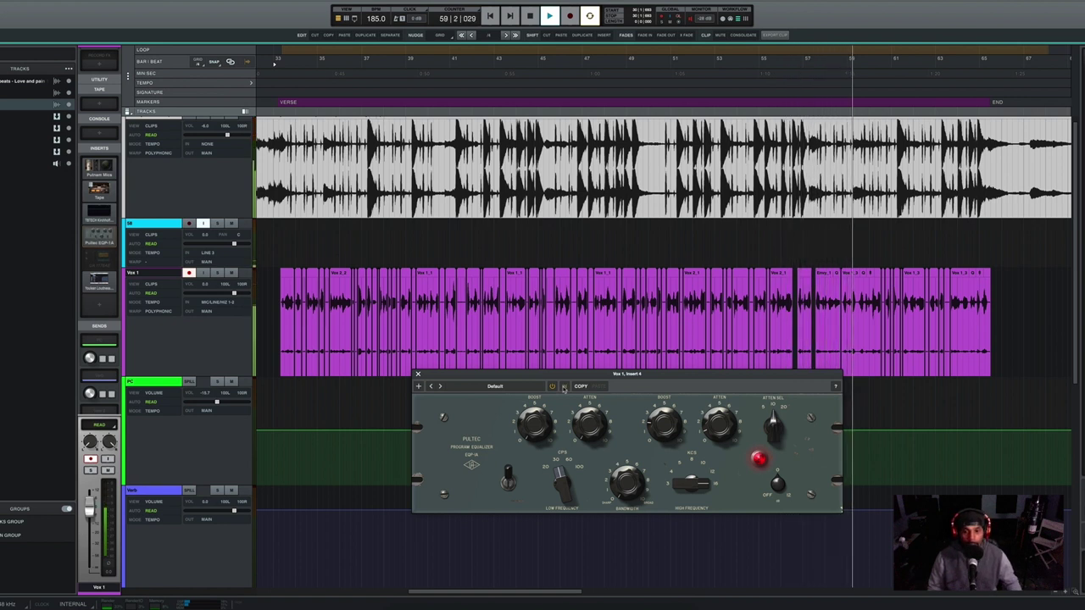
key(space)
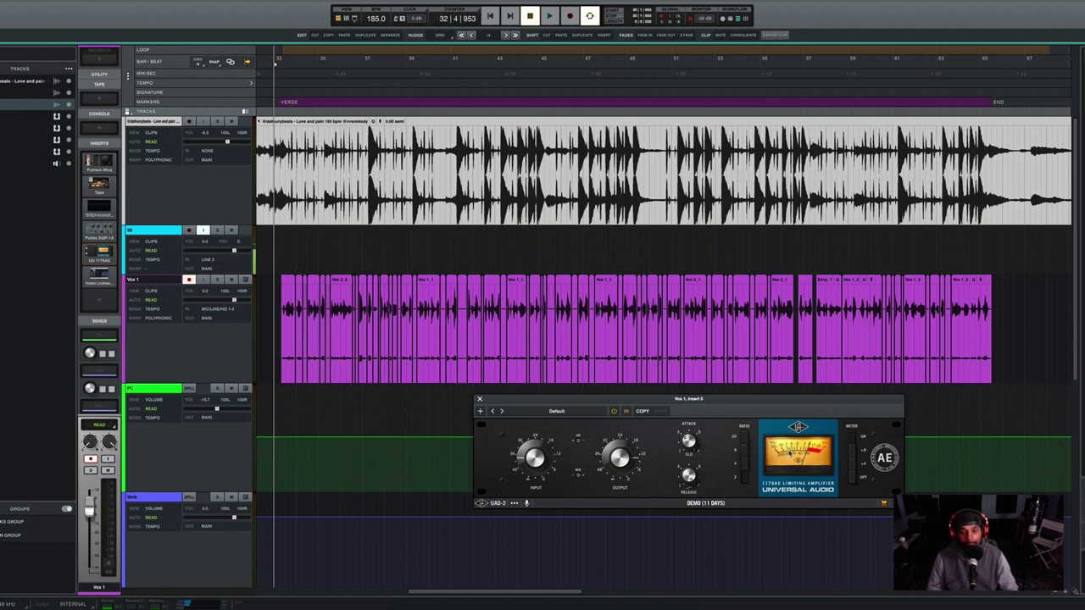
Step: Play the verse through the UA 1176AE limiter on Vox 1 and mute the beat track
key(space)
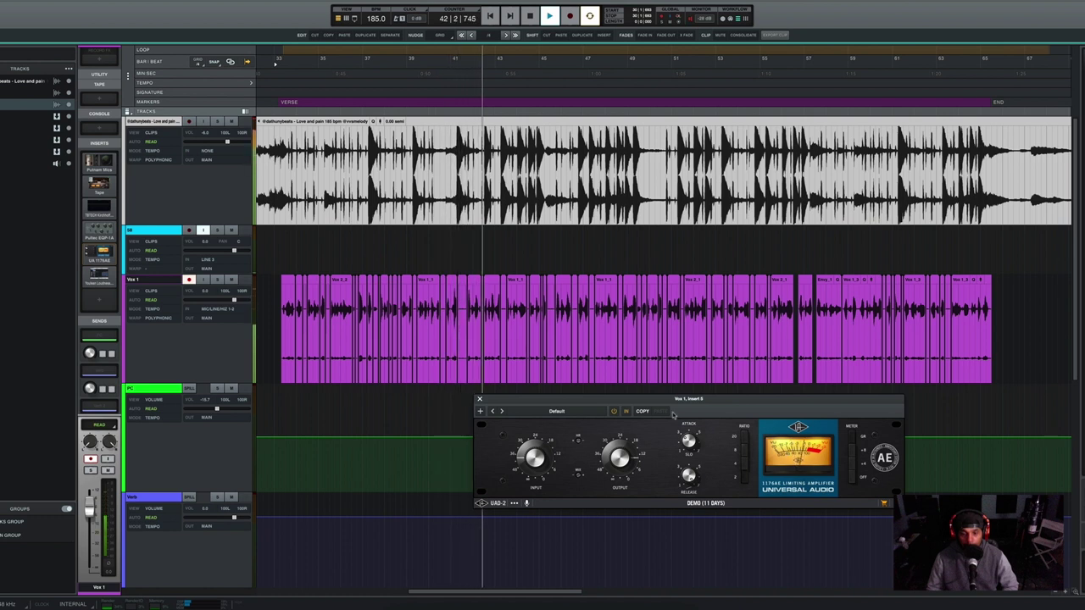
scroll(202, 225, down, 1)
scroll(216, 170, up, 1)
click(232, 122)
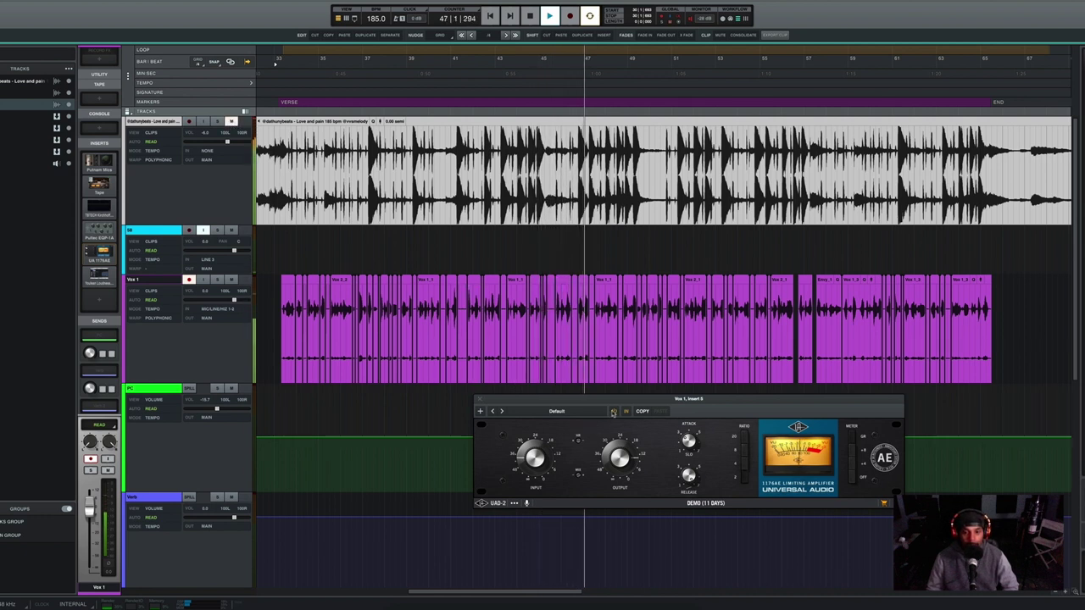
Step: Repeatedly bypass and re-enable the UA 1176AE during playback to compare the vocal, stopping playback when finished
click(612, 412)
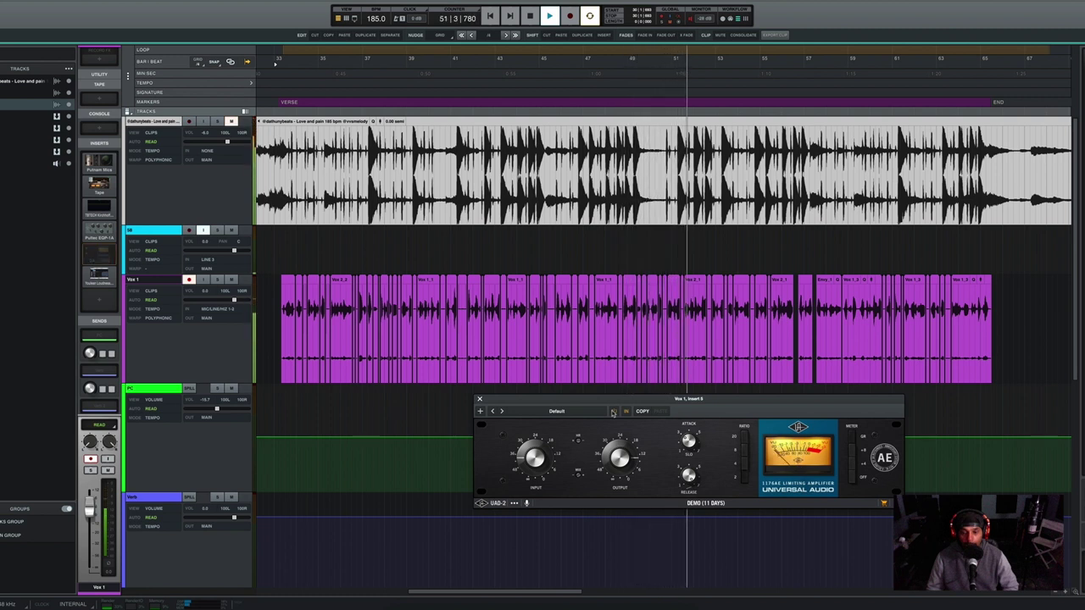
click(612, 412)
click(613, 412)
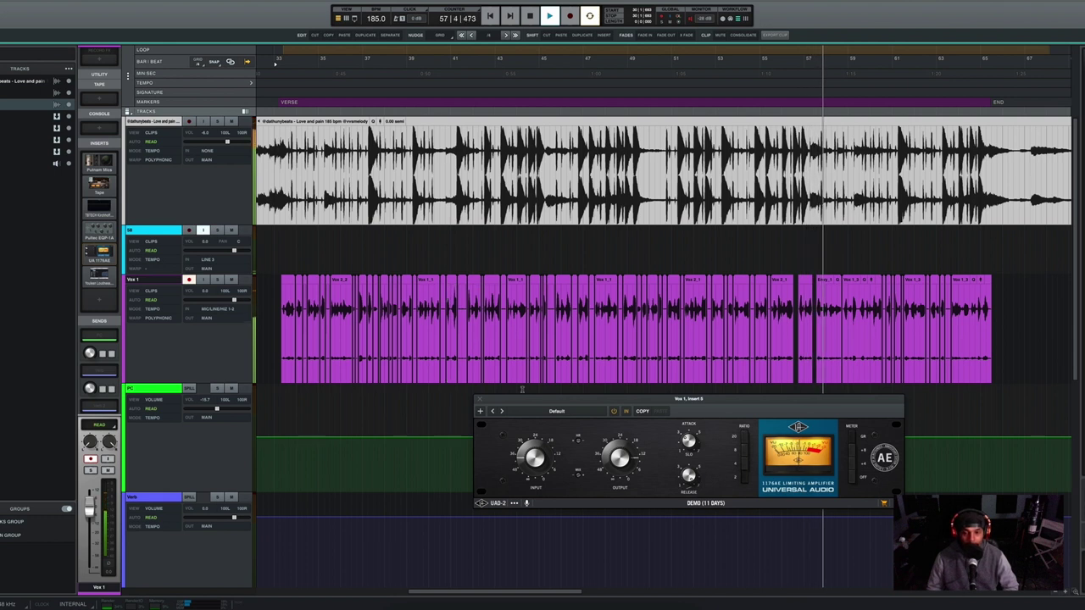
click(614, 411)
click(615, 413)
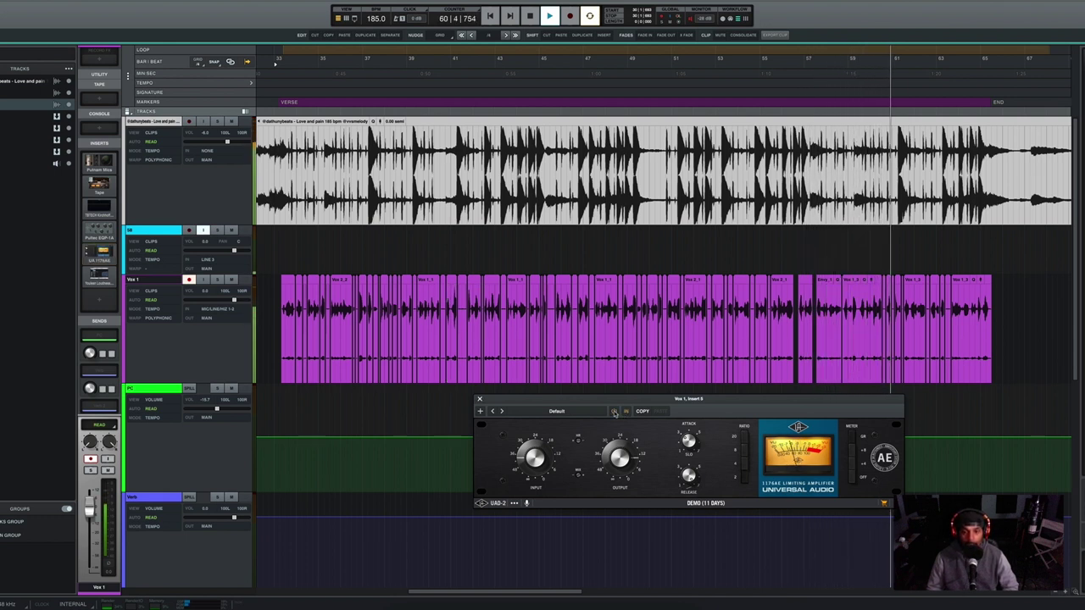
click(614, 412)
click(614, 412)
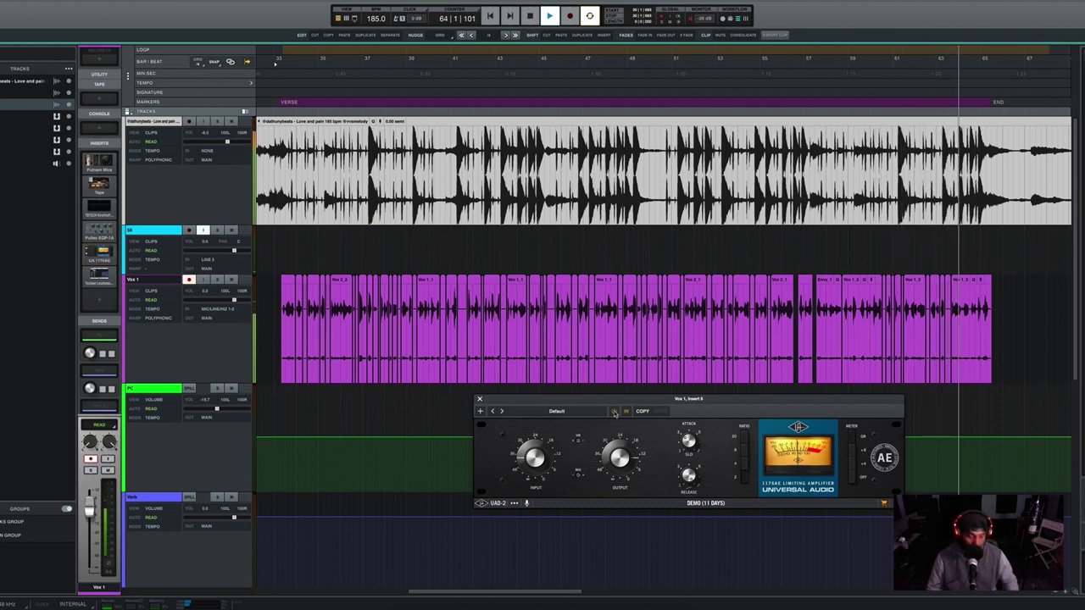
key(space)
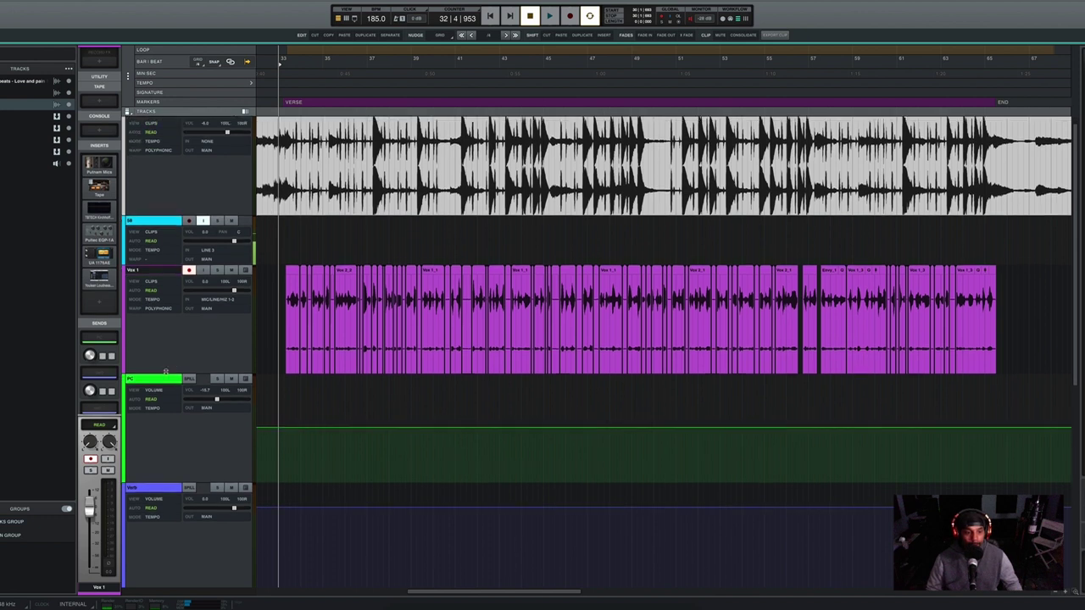
Step: Disable all insert plug-ins on Vox 1 and play the verse with the dry vocal
scroll(393, 326, up, 1)
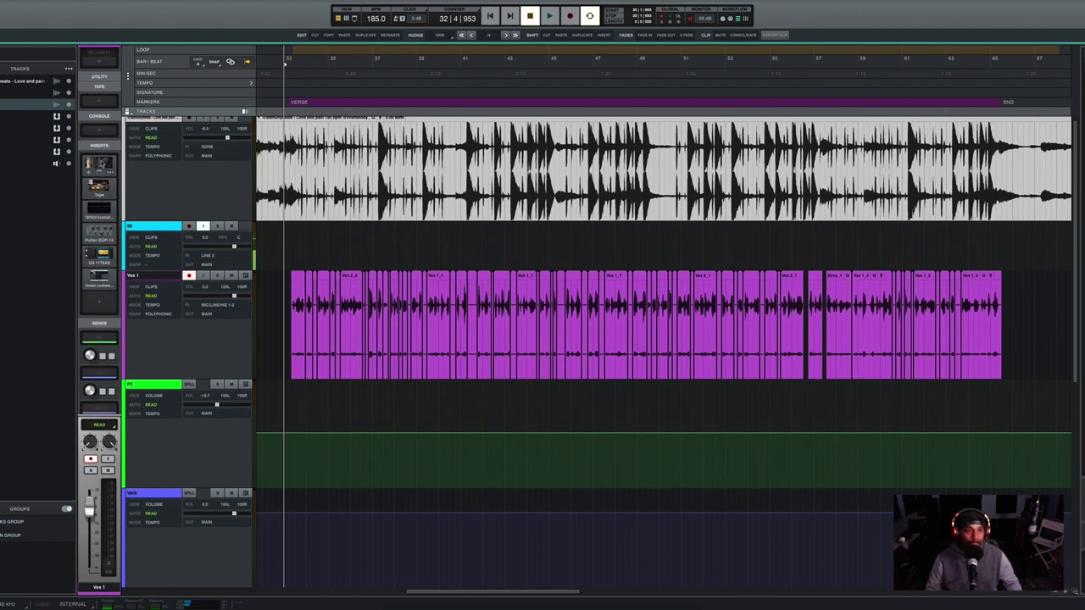
right_click(101, 165)
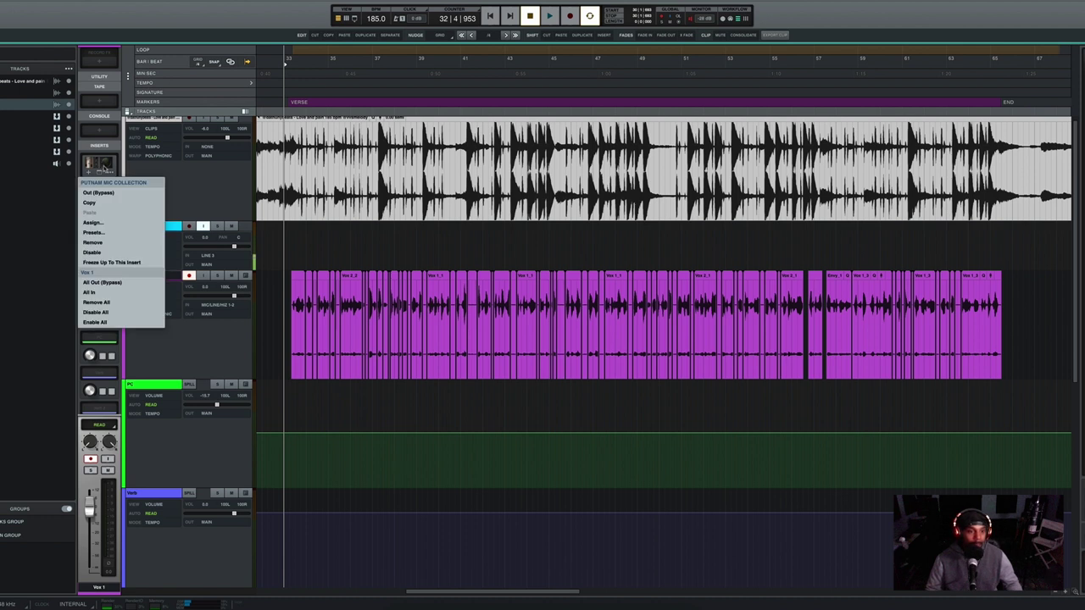
click(96, 312)
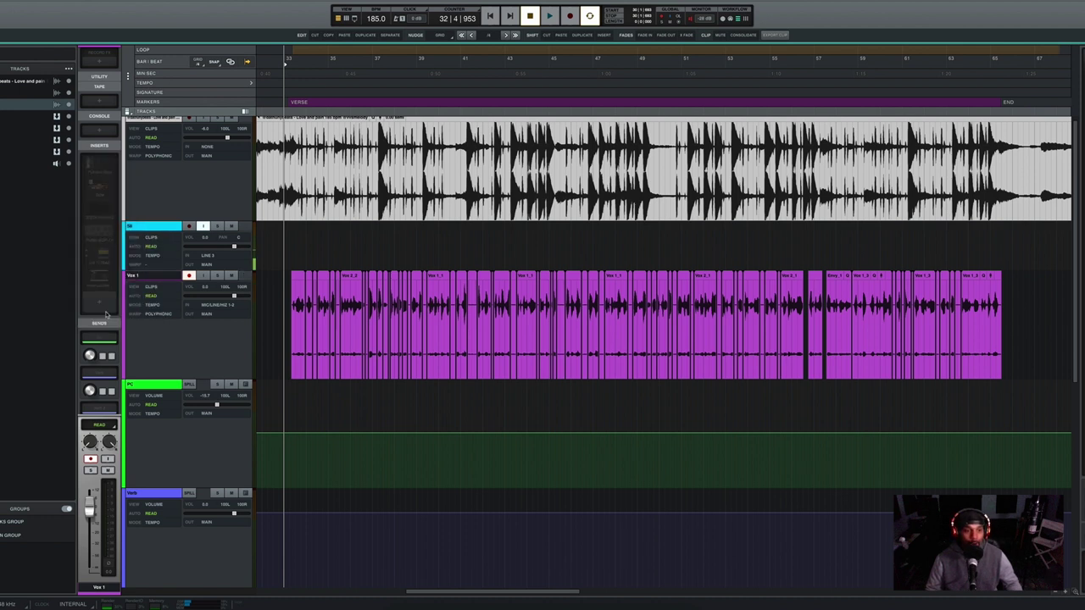
key(space)
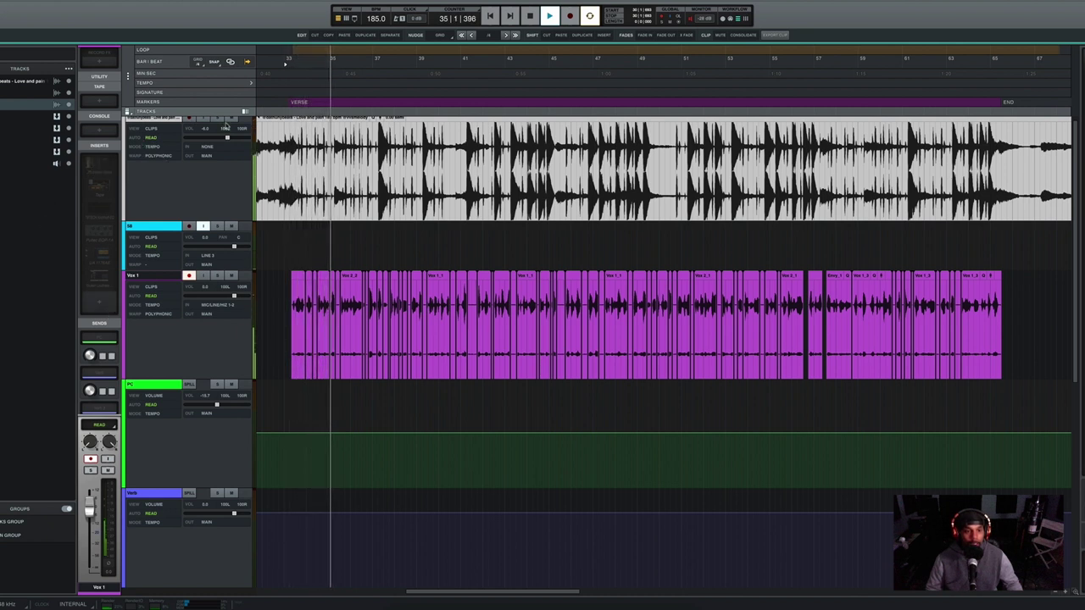
Step: Re-enable the Putnam Mic Collection and Tape inserts on Vox 1 one after the other during playback
right_click(85, 176)
click(89, 253)
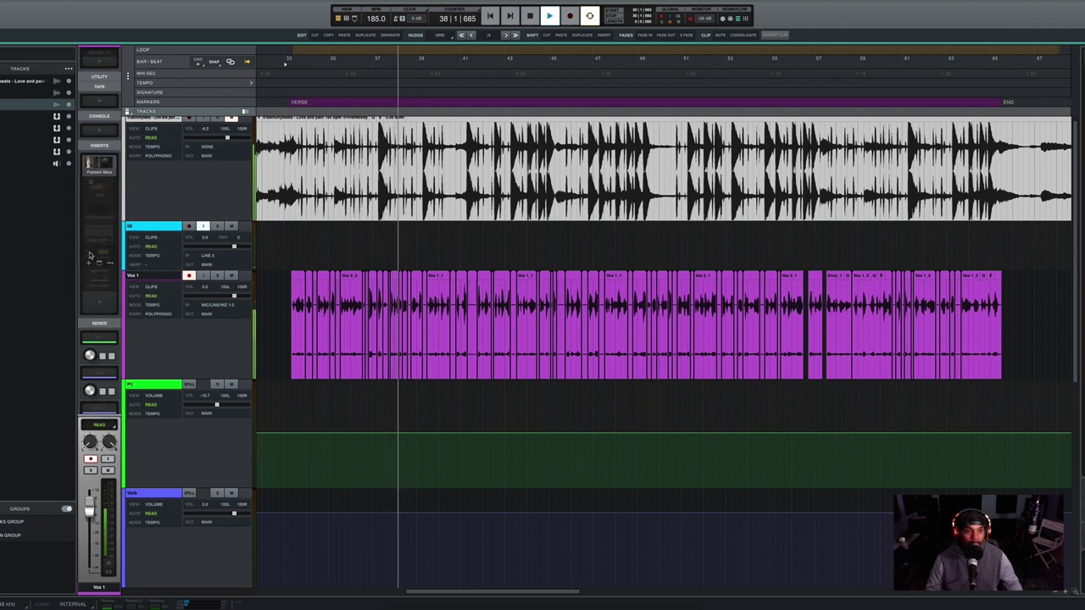
right_click(101, 188)
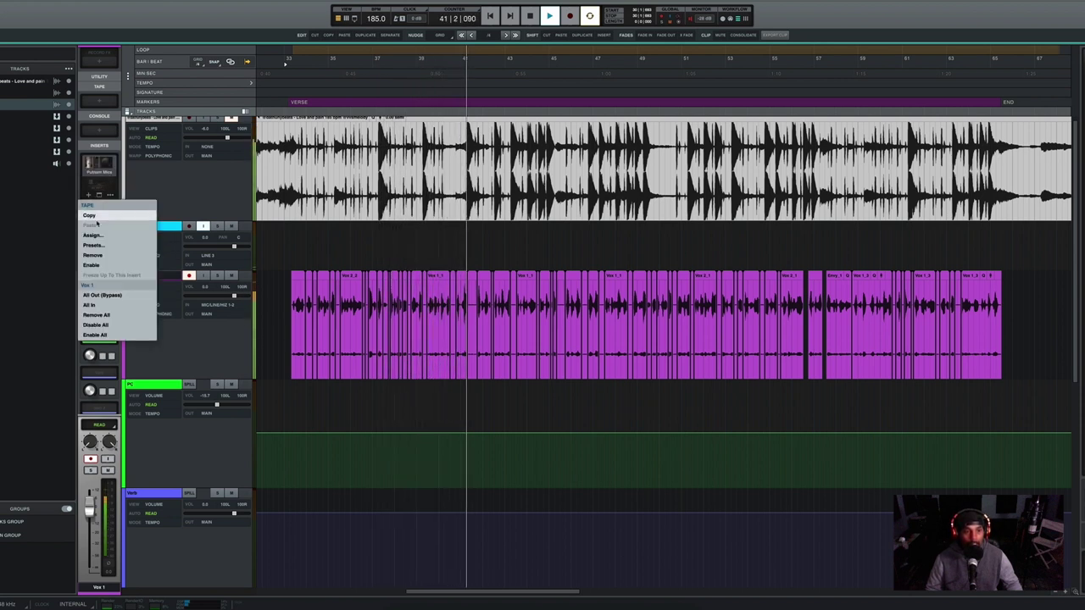
click(96, 264)
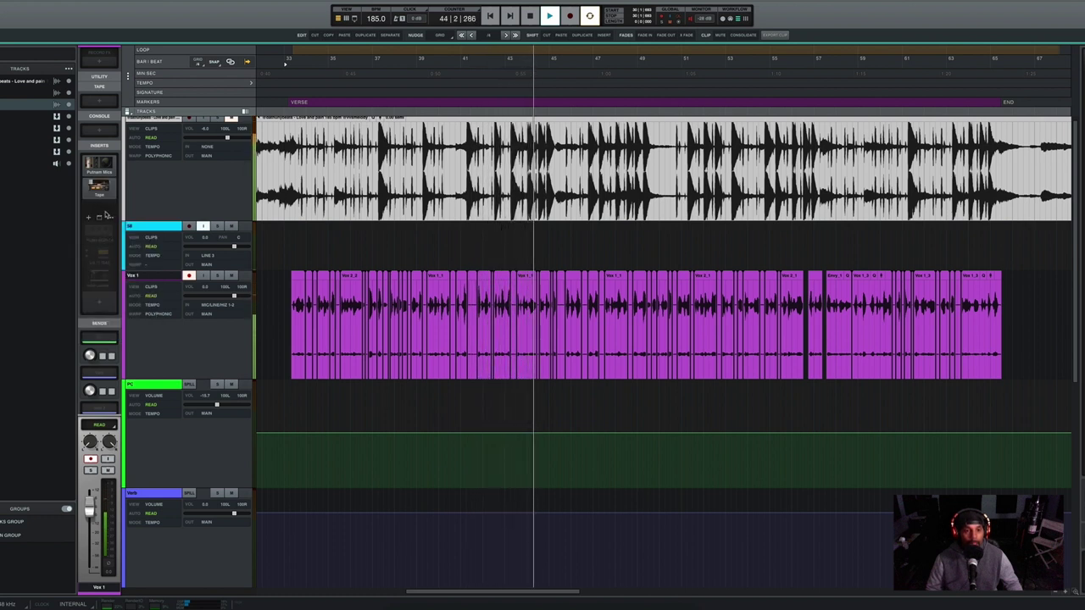
Step: Re-enable the Kirchhoff EQ and Pultec EQP-1A inserts on Vox 1 while the verse keeps playing
right_click(95, 229)
click(91, 298)
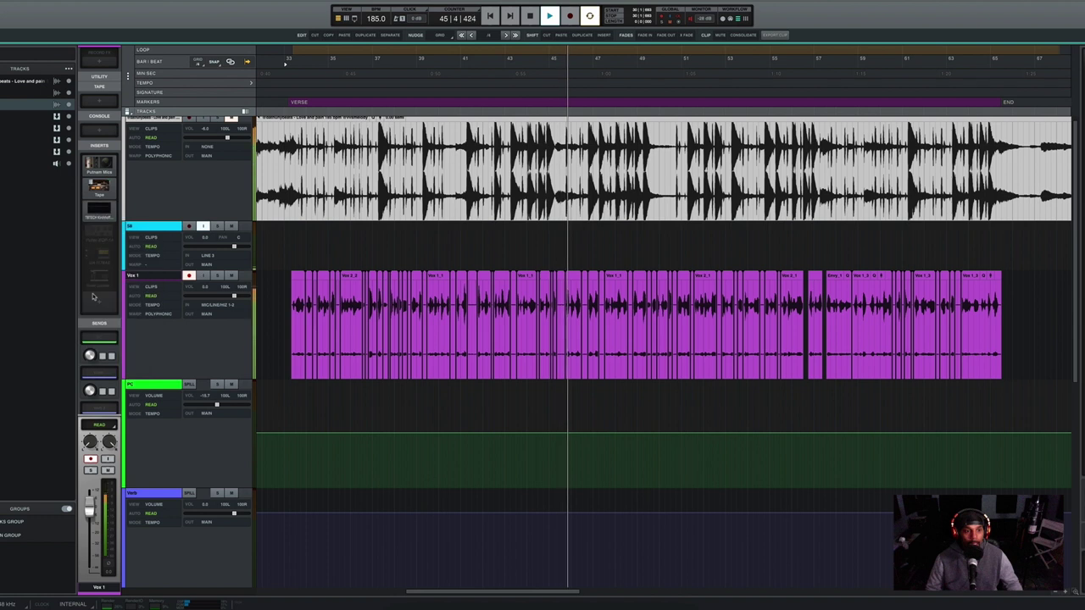
right_click(97, 237)
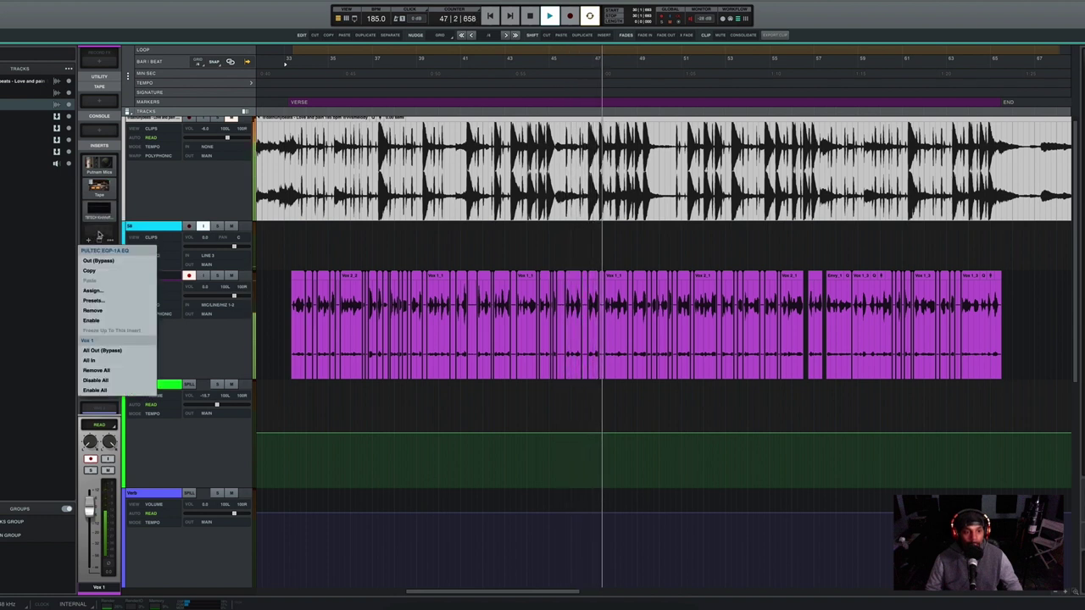
click(93, 321)
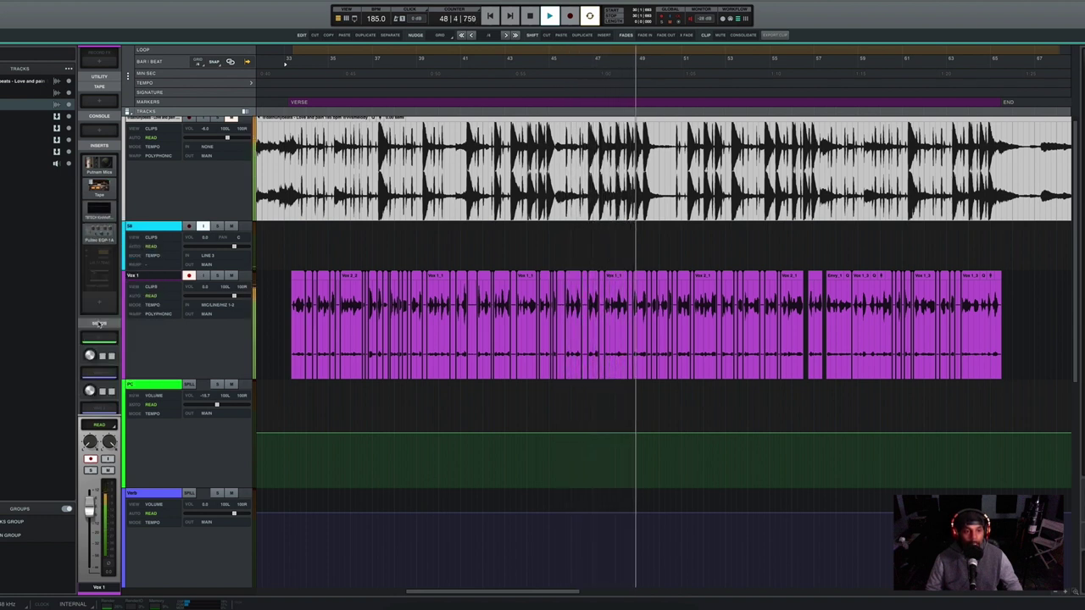
Step: Re-enable the UA 1176AE insert on Vox 1 while the verse keeps playing
right_click(101, 253)
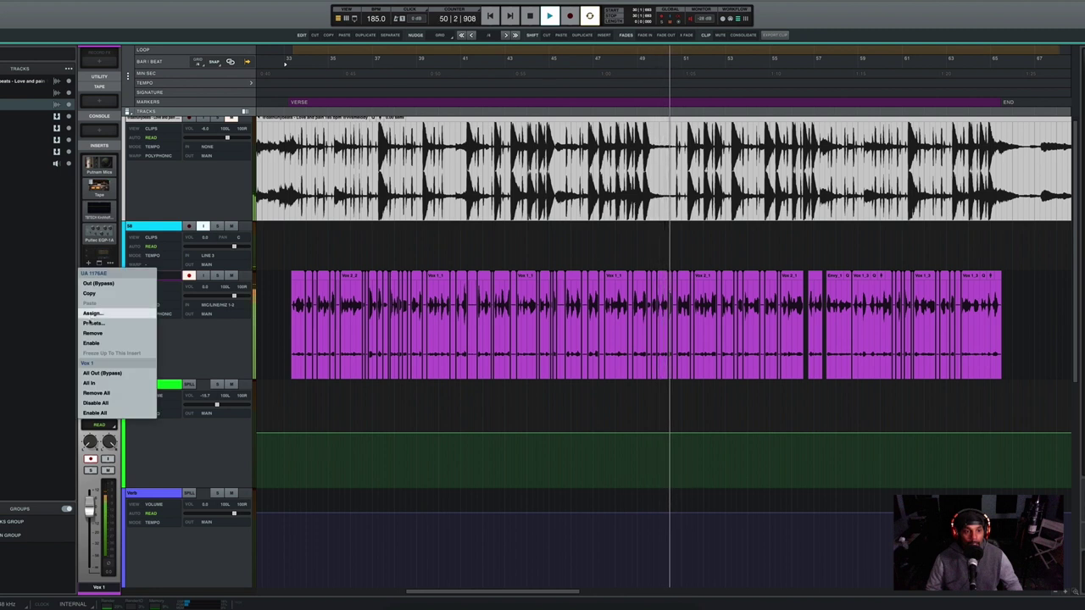
click(92, 343)
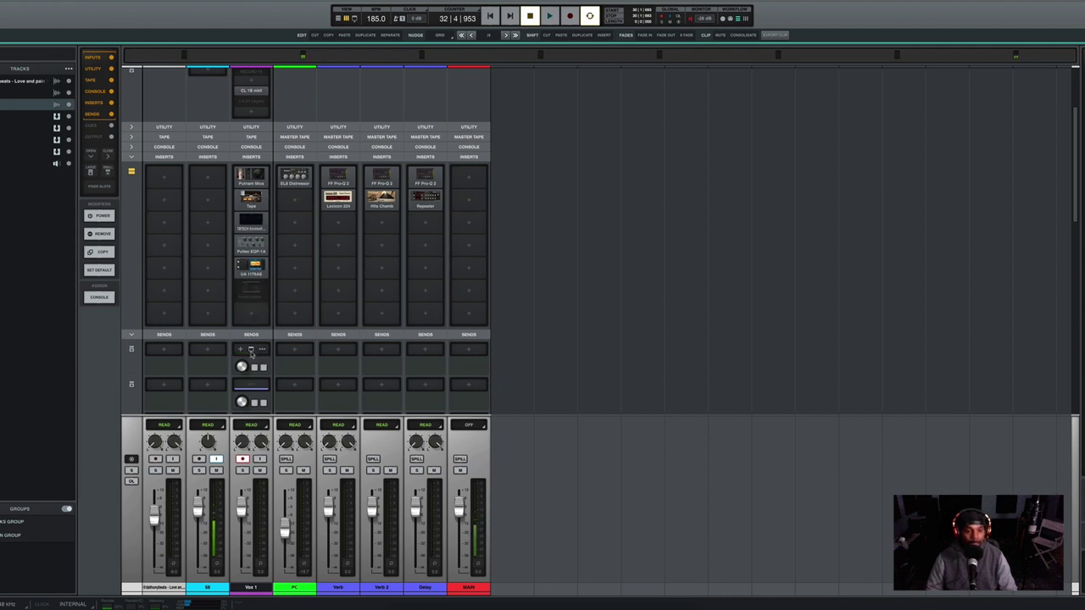
Step: Enable the first send on Vox 1, which feeds the PC parallel compression track
click(252, 350)
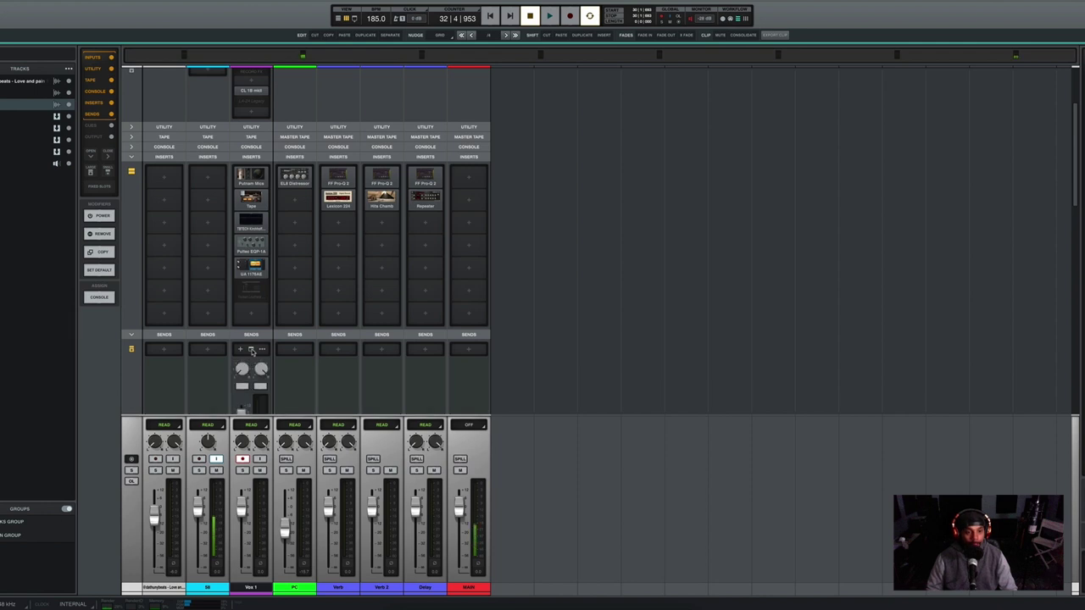
click(252, 350)
right_click(251, 355)
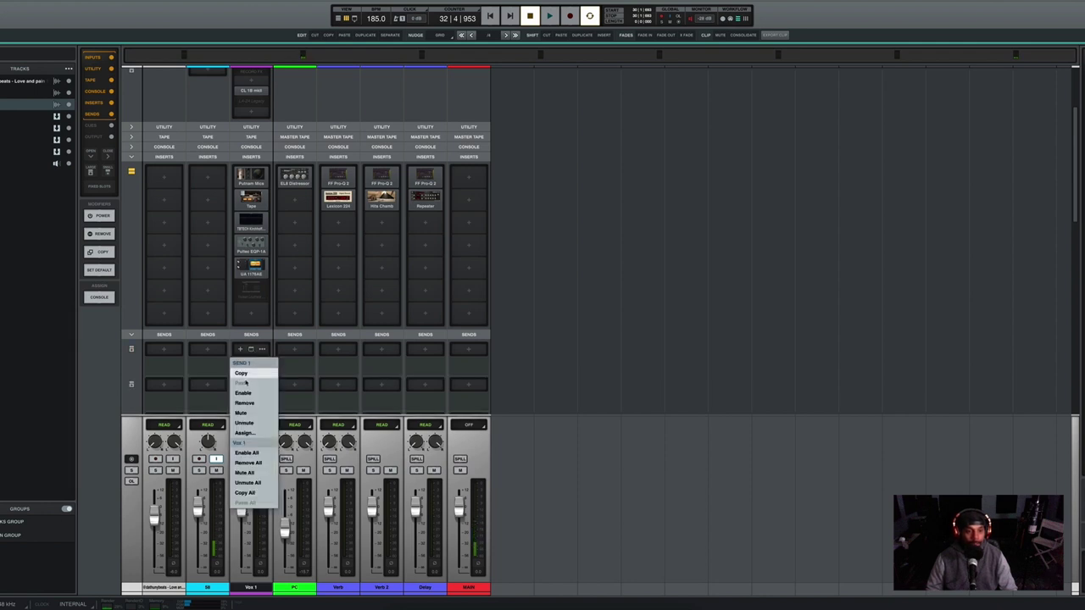
click(245, 412)
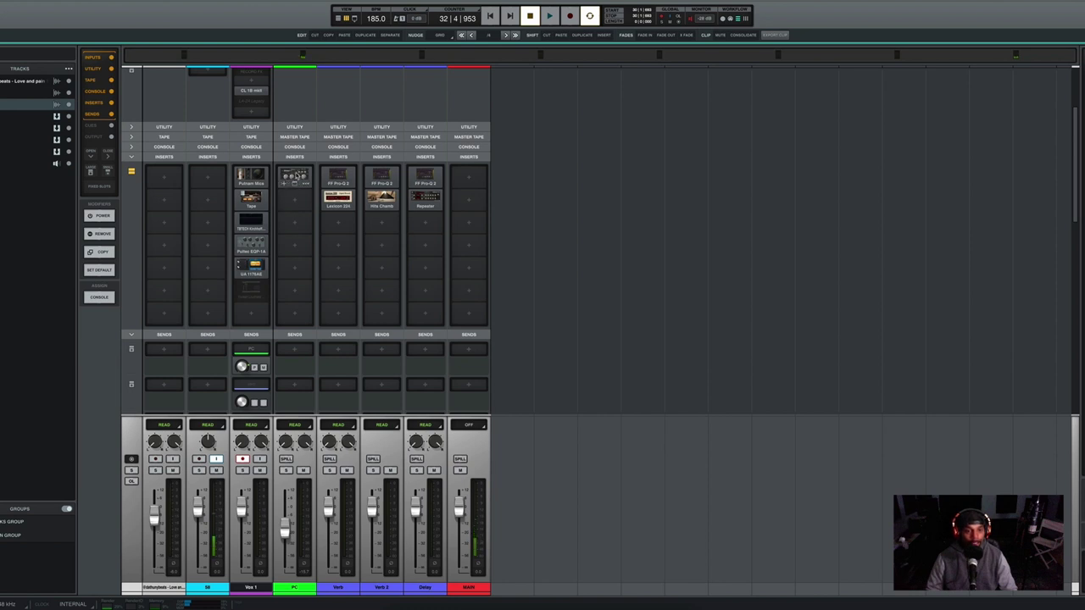
Step: Open the EL8 Distressor on the PC track and audition the parallel compression during playback, toggling the beat's mute, then close the plug-in
click(295, 175)
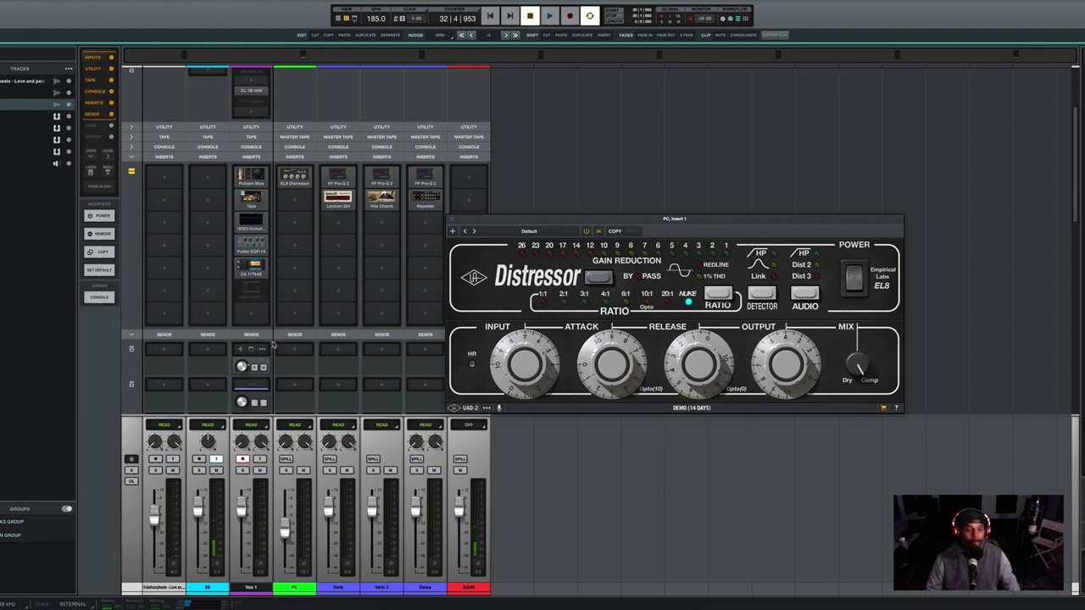
key(space)
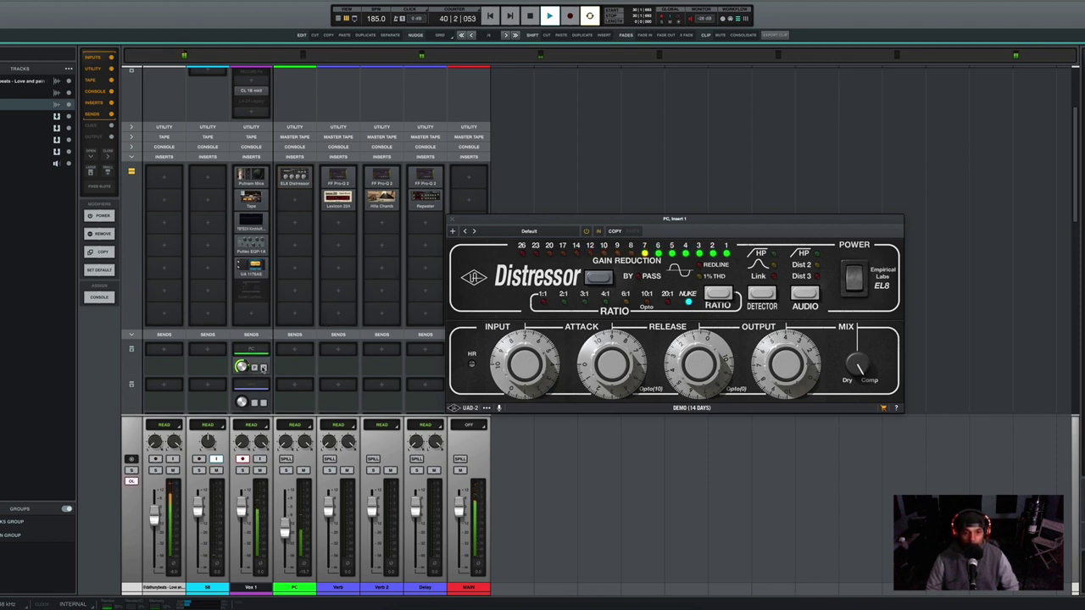
click(132, 480)
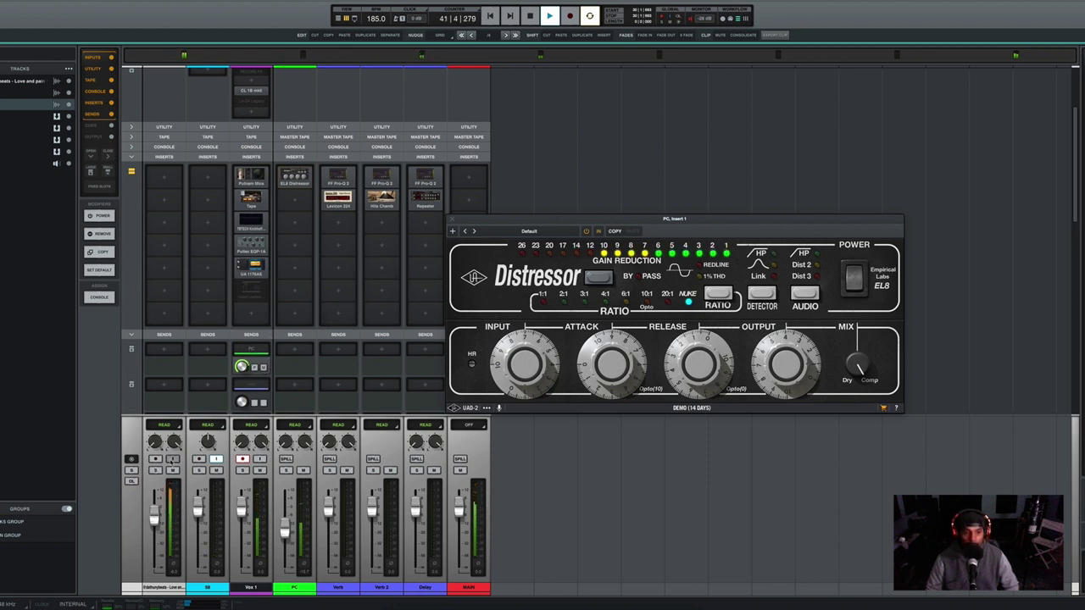
click(173, 470)
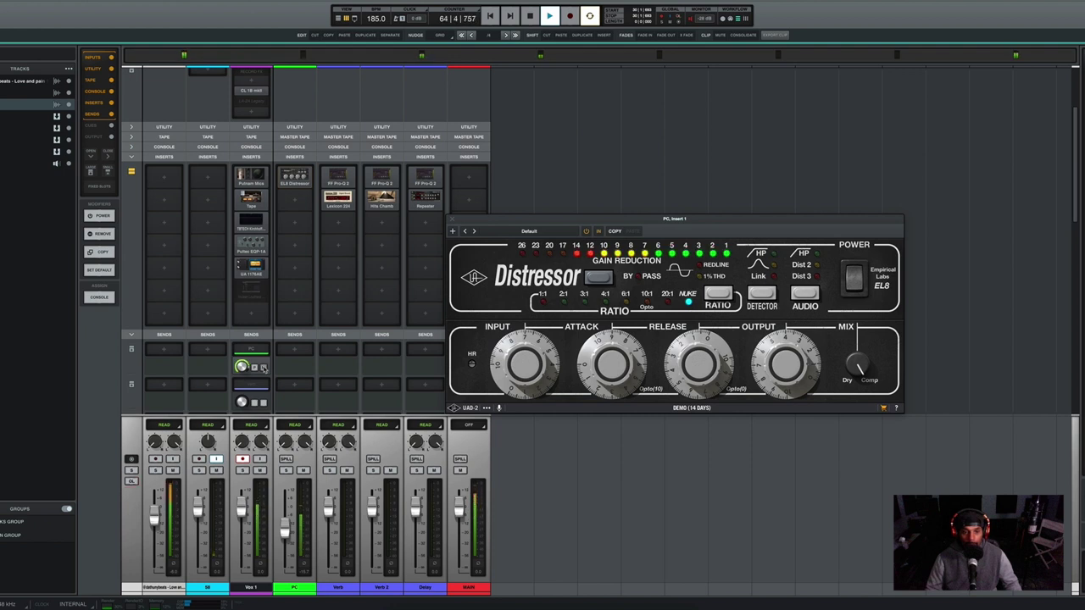
key(space)
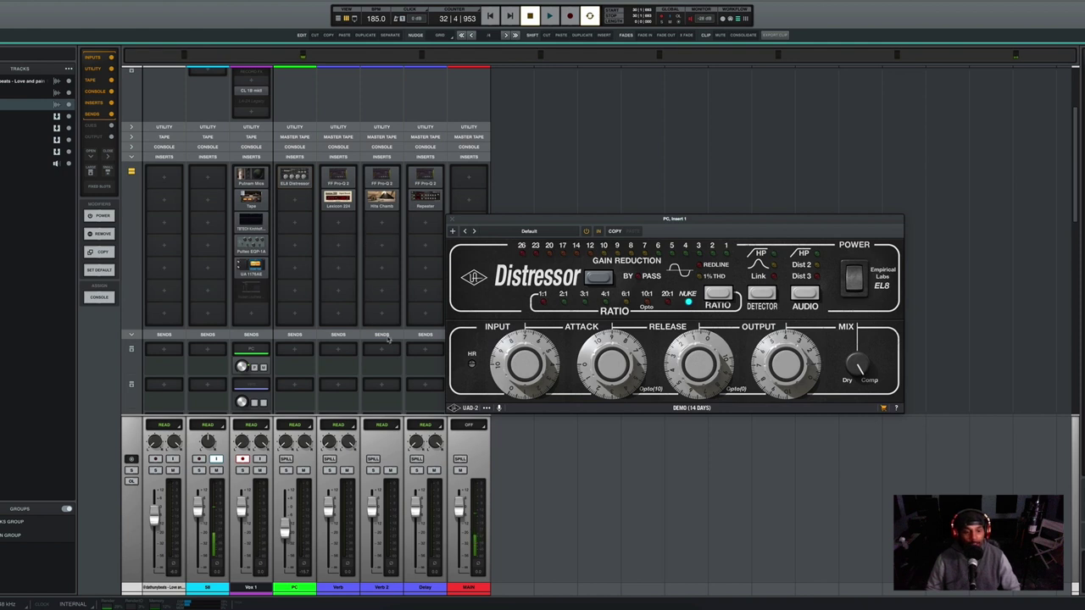
click(285, 236)
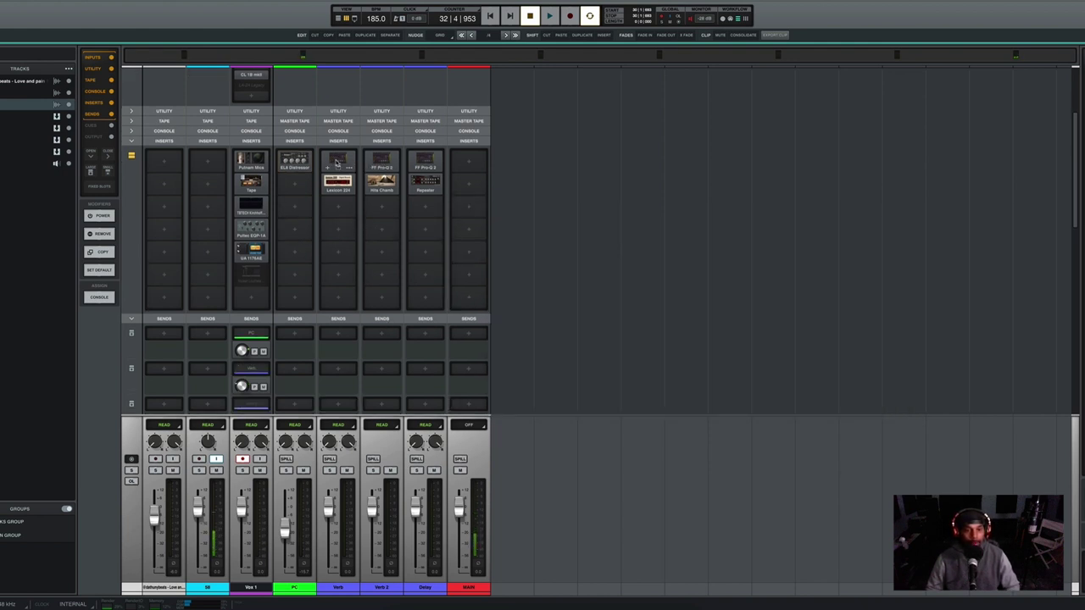
Step: Examine the FF Pro-Q 2 on the Verb track, then open the Lexicon 224 that follows it
click(336, 162)
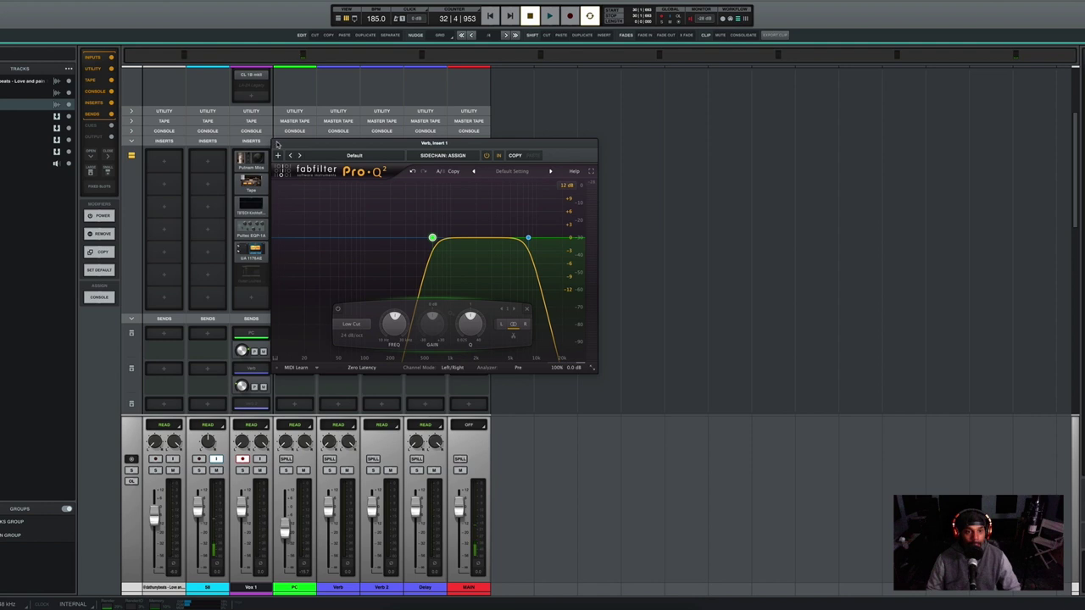
click(279, 144)
click(336, 179)
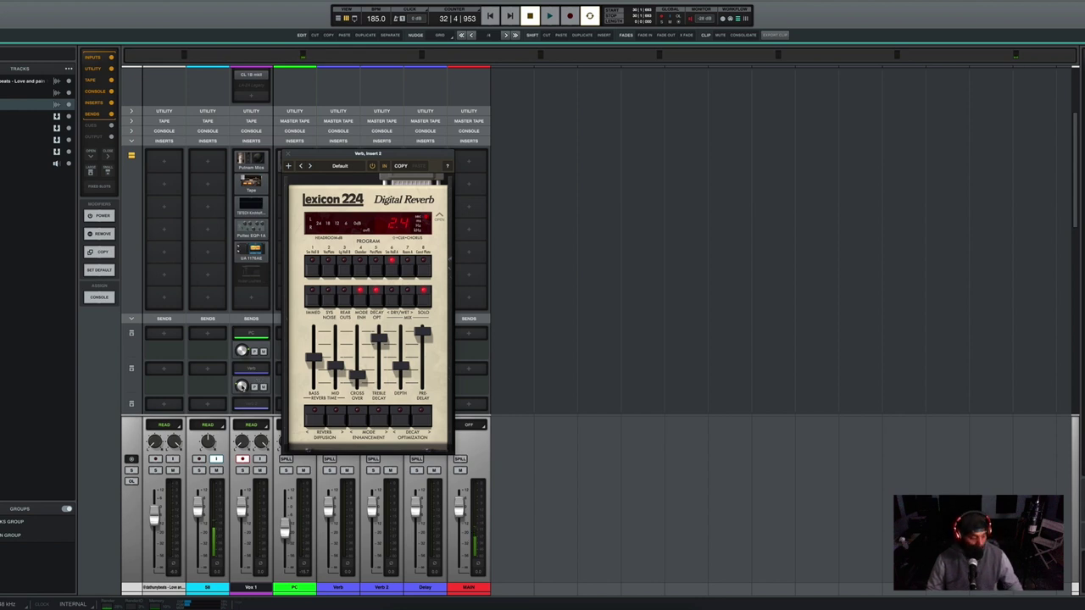
Step: Play the verse with the Lexicon 224 open, muting and unmuting the beat to compare the vocal
key(space)
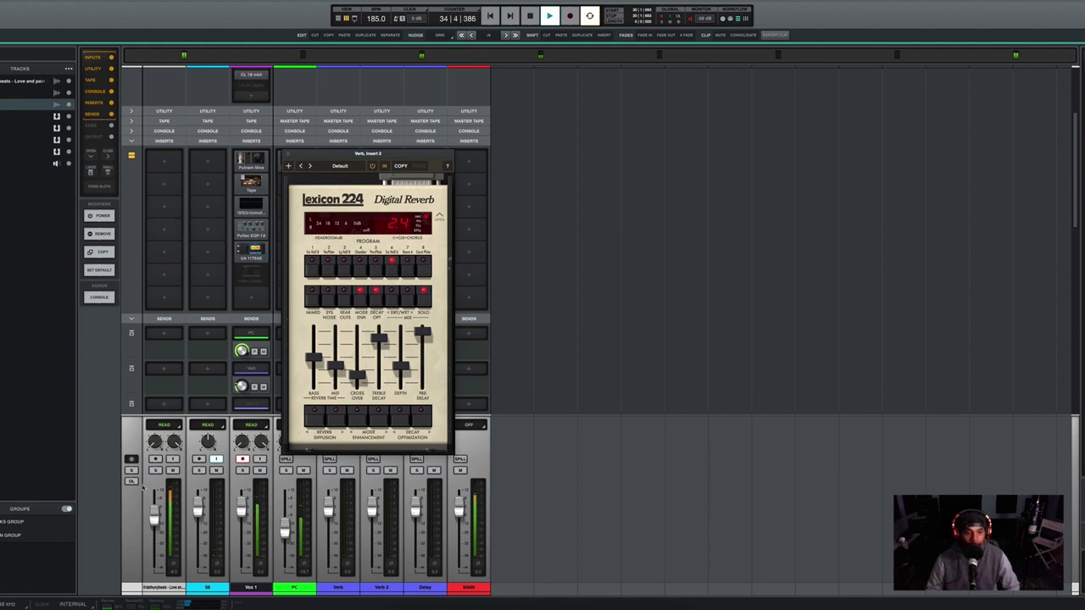
click(173, 471)
click(172, 470)
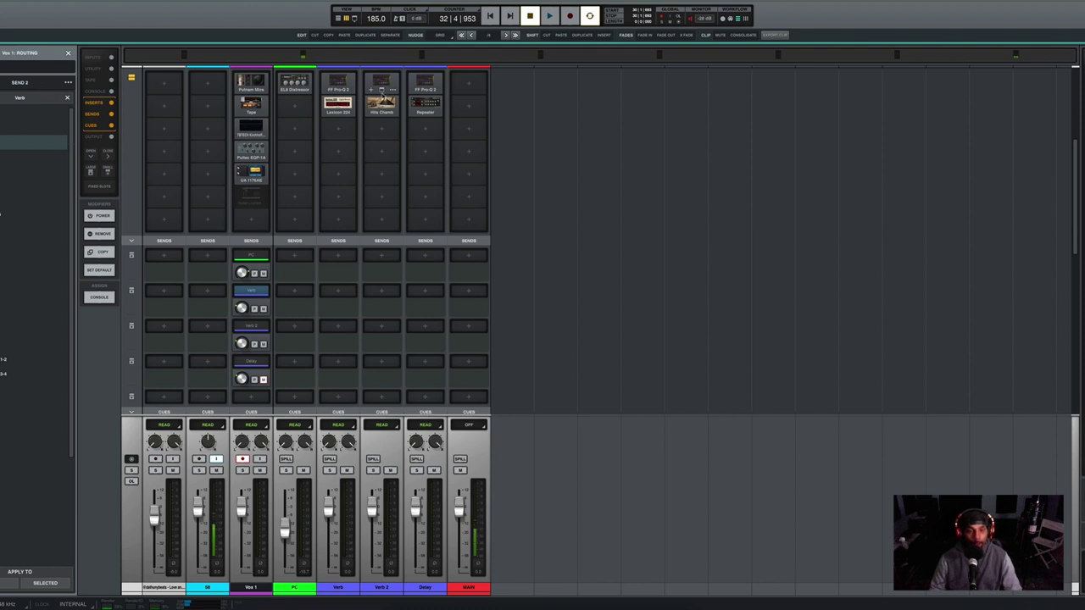
Step: Open the Hitsville Chambers reverb on Verb 2 and audition it with the beat muted, toggling the Verb 2 send's mute on Vox 1
click(381, 102)
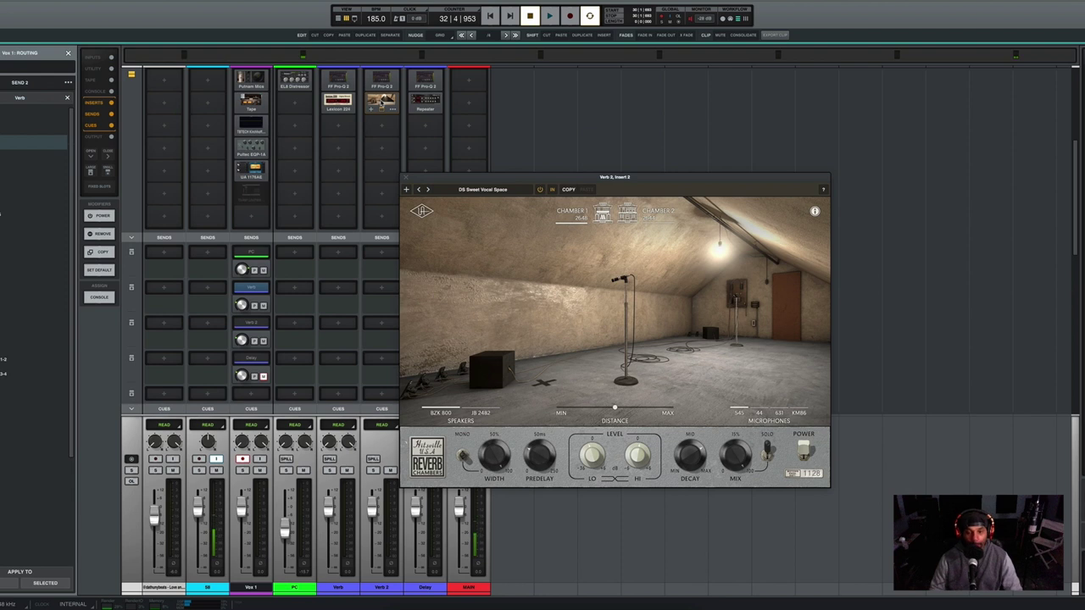
key(space)
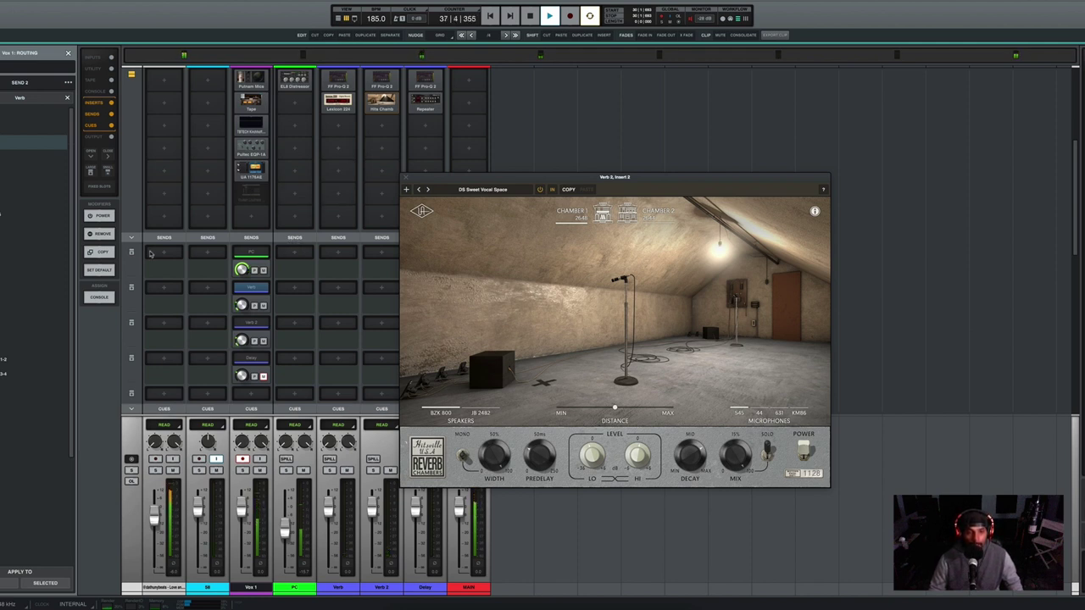
click(172, 471)
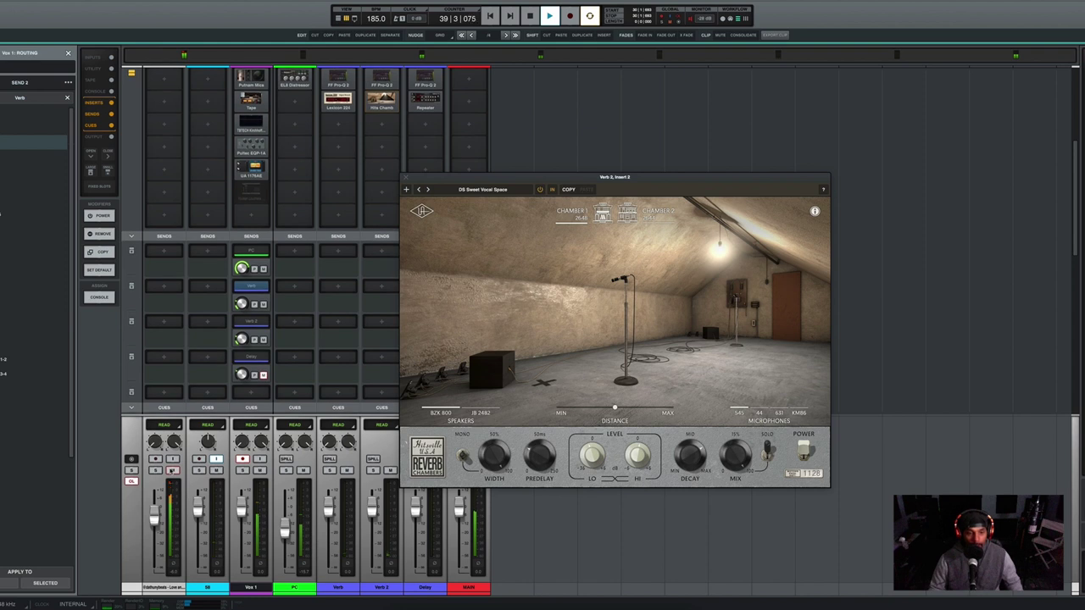
click(262, 340)
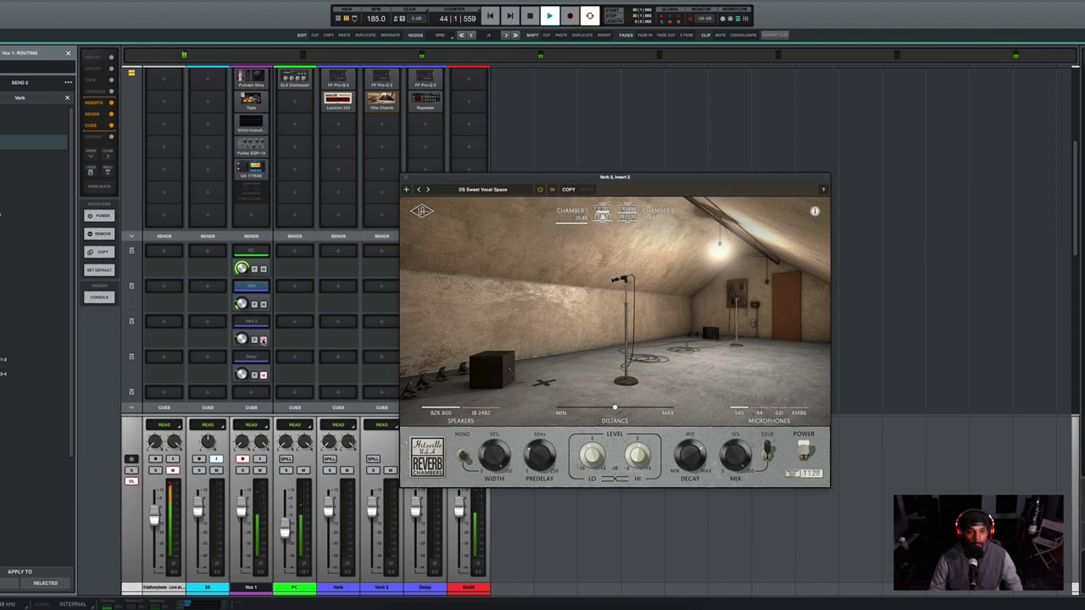
scroll(263, 341, down, 1)
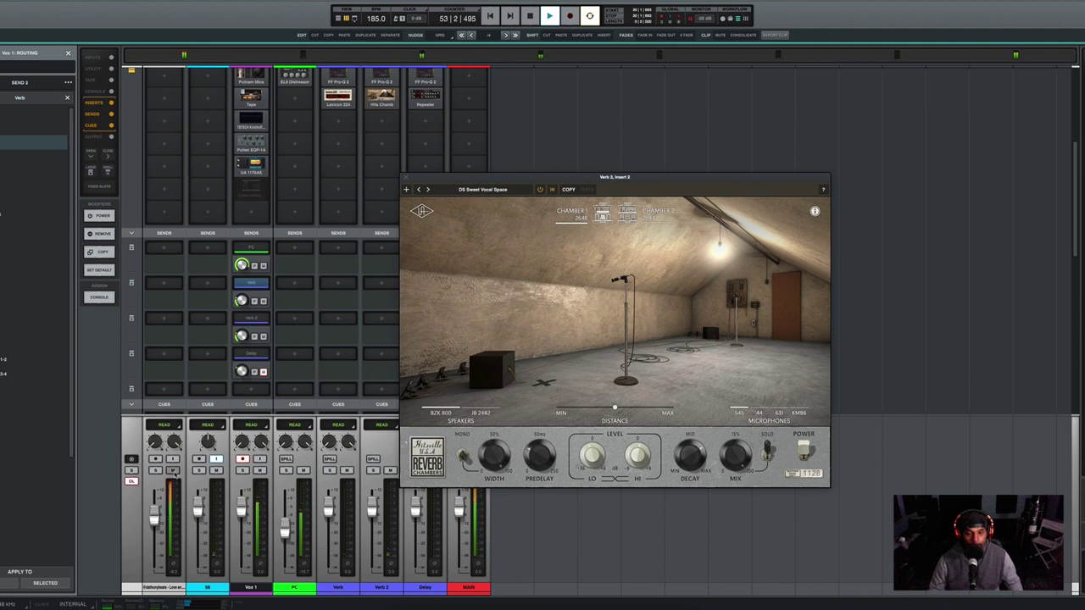
key(space)
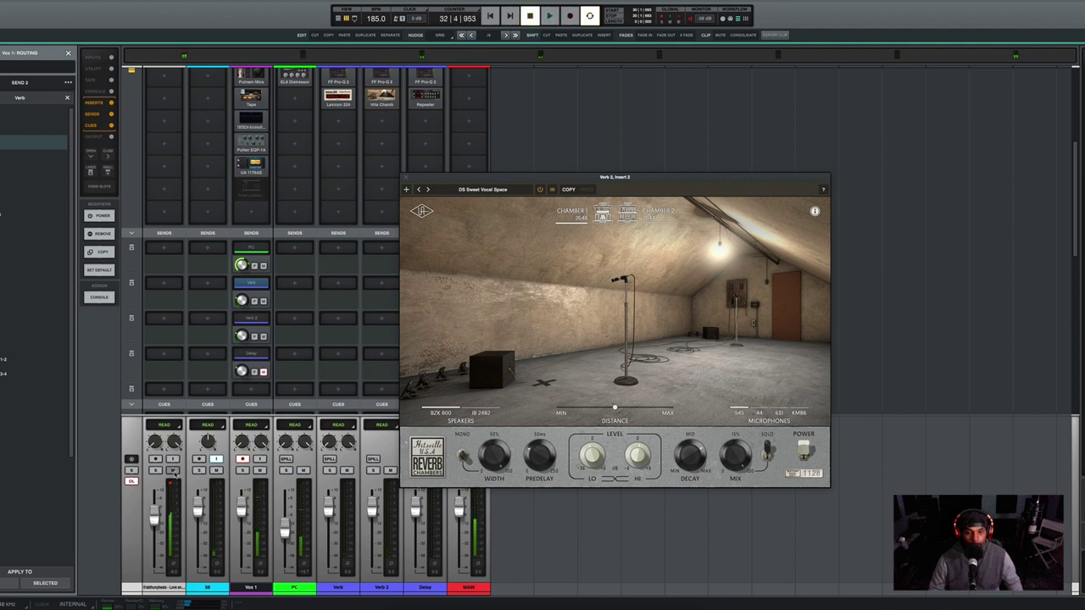
click(403, 179)
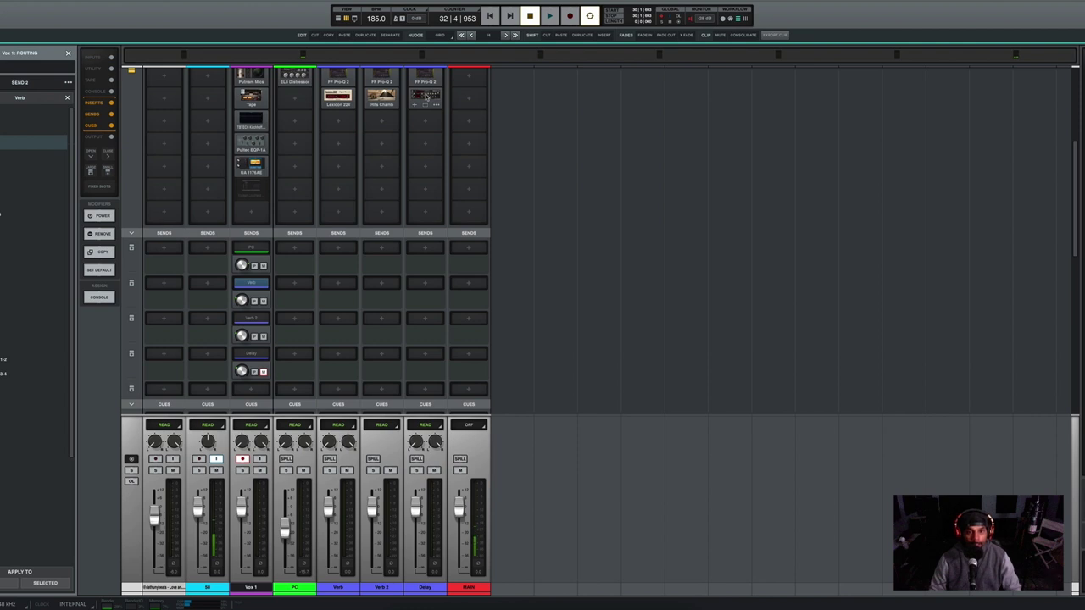
Step: Open the Repeater on the Delay track and unmute the Delay send on Vox 1 during playback, then stop playback
click(432, 97)
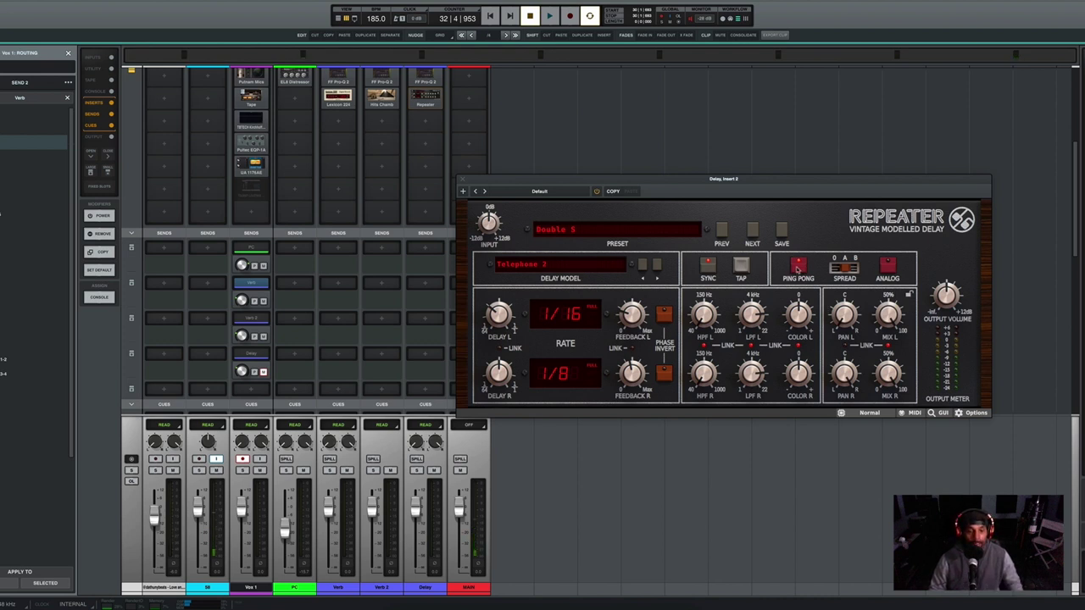
key(space)
click(263, 372)
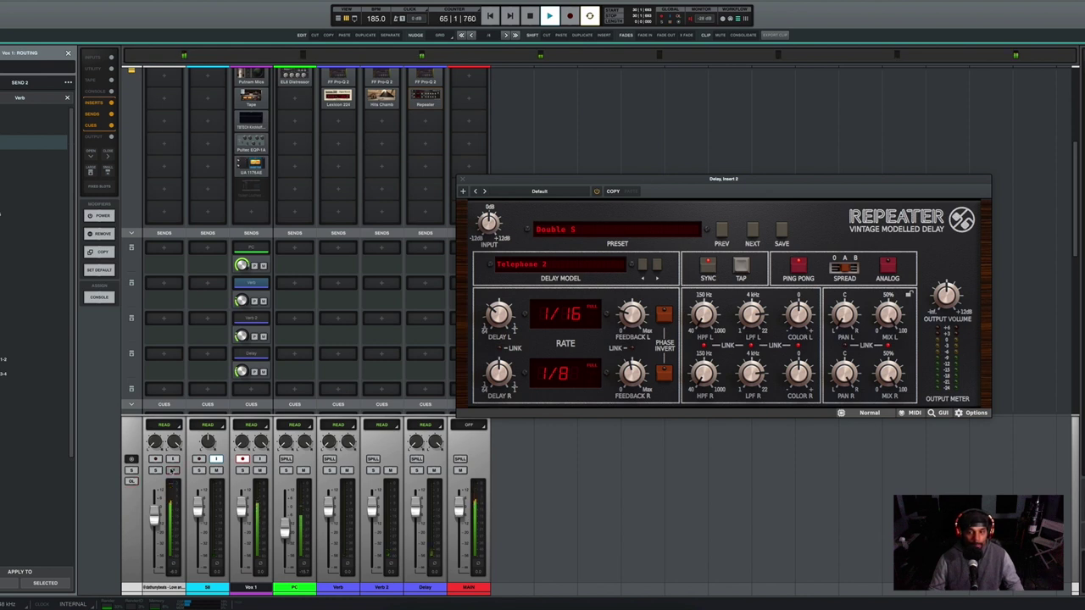
key(space)
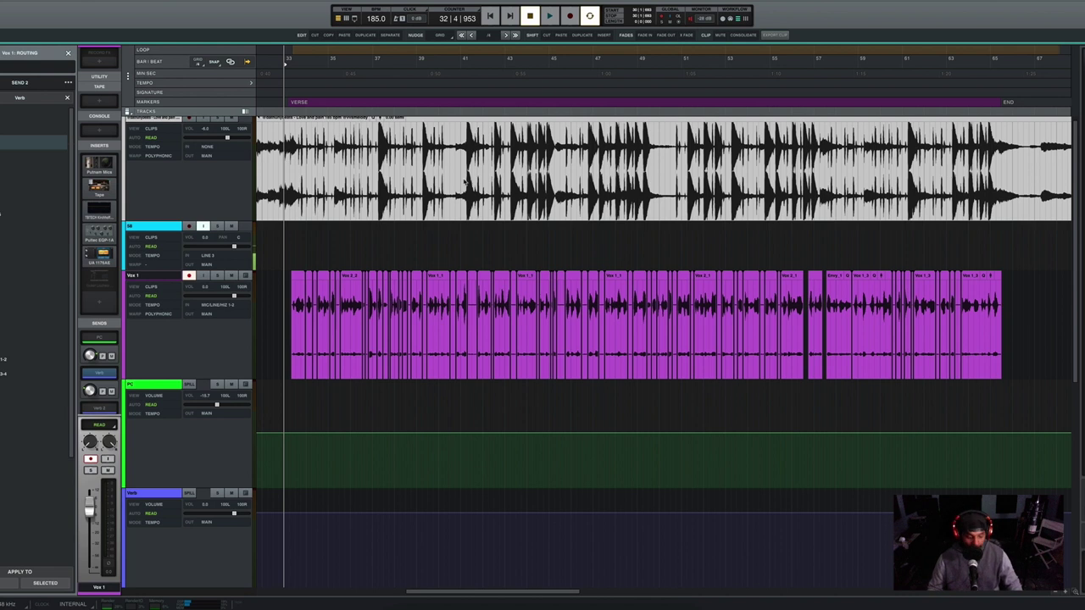
Step: Play the verse in the arrangement with the rebuilt Vox 1 chain and all effect sends active
key(space)
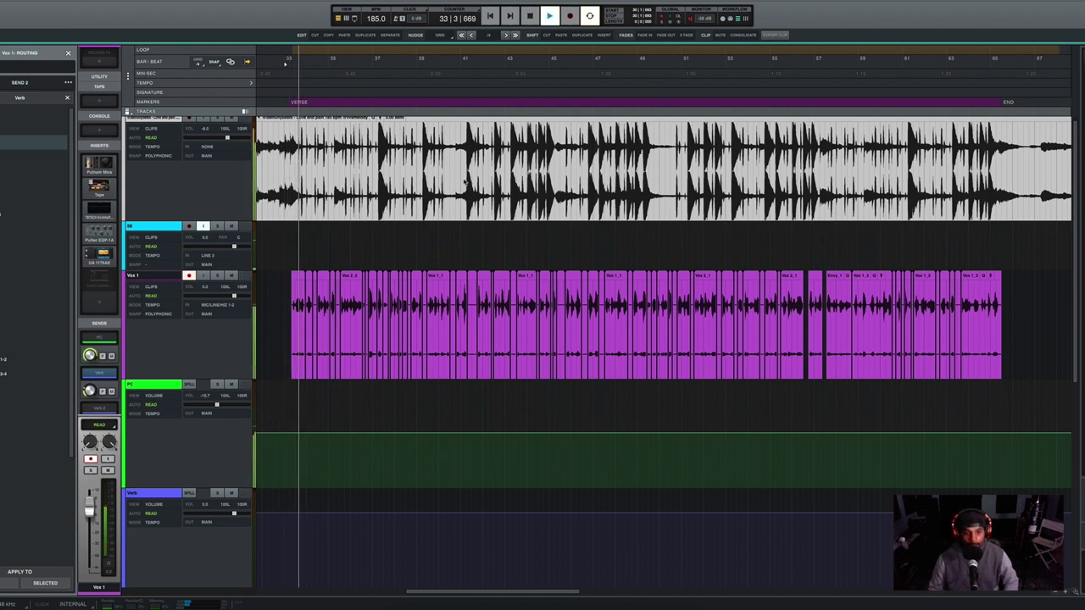